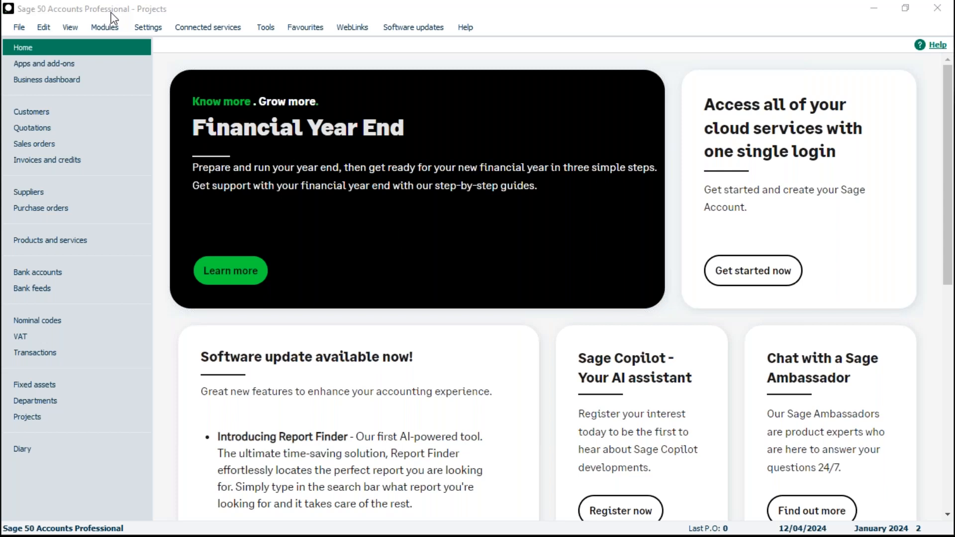
Step: Open the company preferences, confirming with the logon password, check the Enable Project Costing parameter and accept the preferences
{"action": "left_click", "coordinate": [158, 31]}
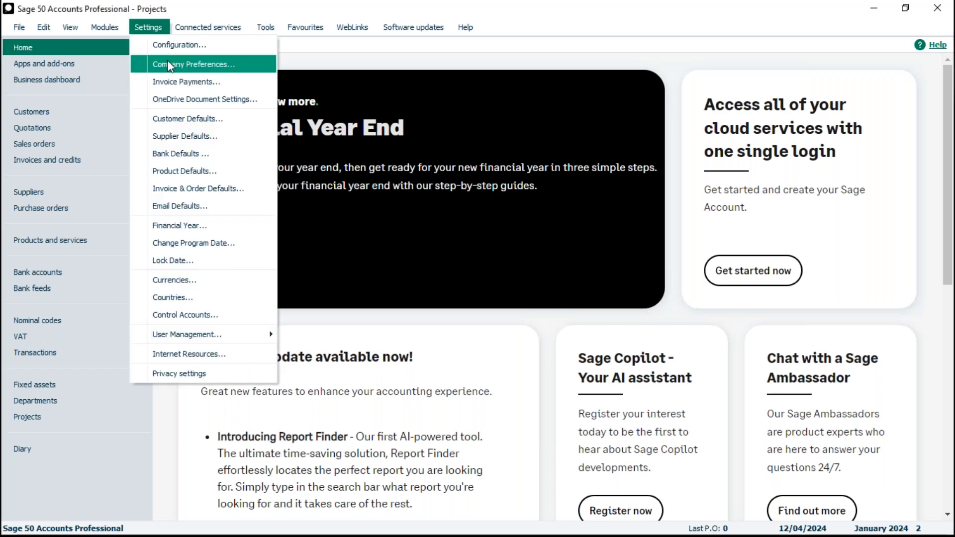
{"action": "left_click", "coordinate": [170, 65]}
{"action": "left_click", "coordinate": [518, 312]}
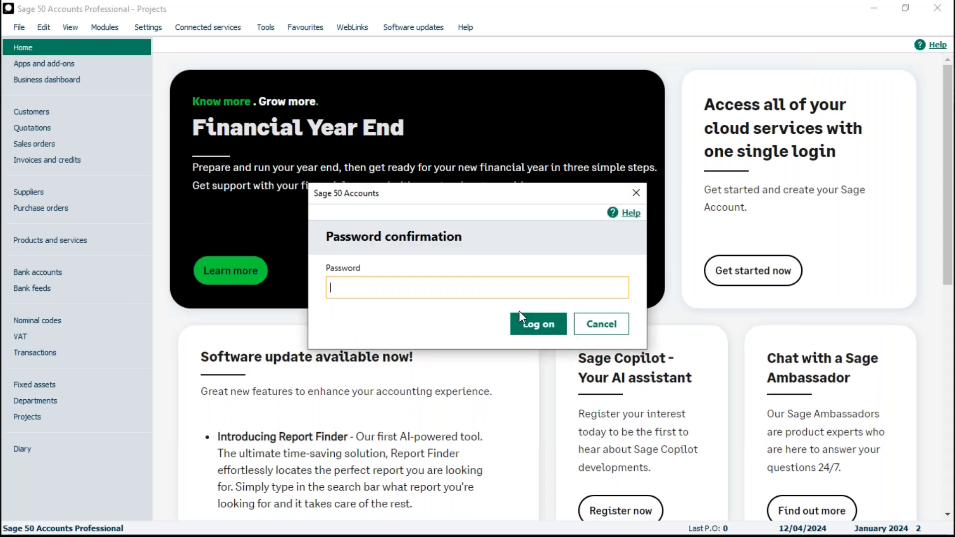
{"action": "type", "text": "**"}
{"action": "key", "text": "Return"}
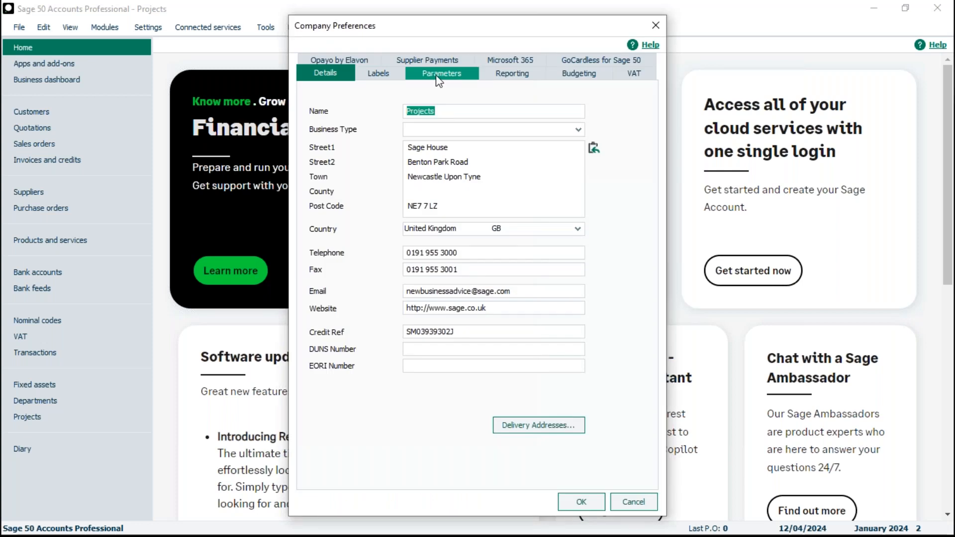
{"action": "left_click", "coordinate": [436, 75]}
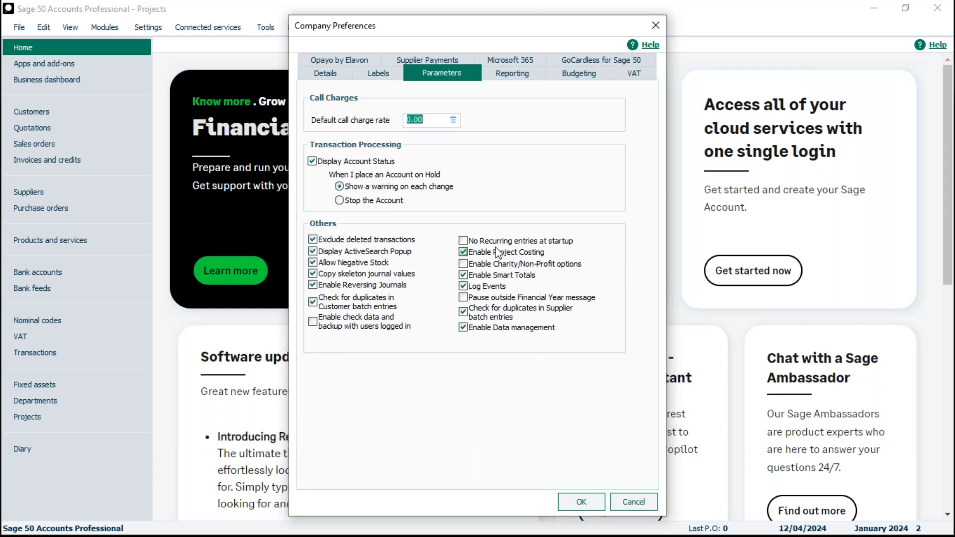
{"action": "left_click", "coordinate": [580, 503]}
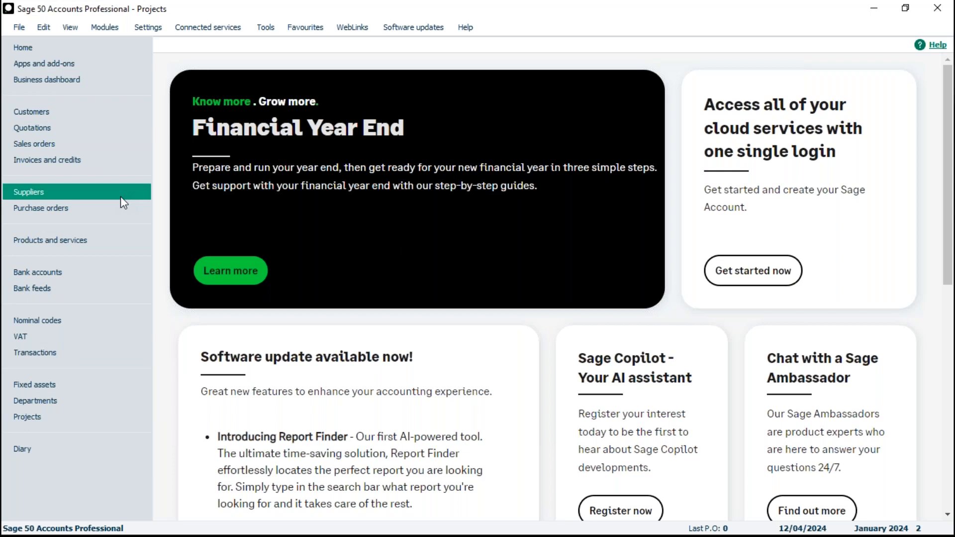
Step: Hide the Diary module from the navigation list
{"action": "right_click", "coordinate": [51, 417]}
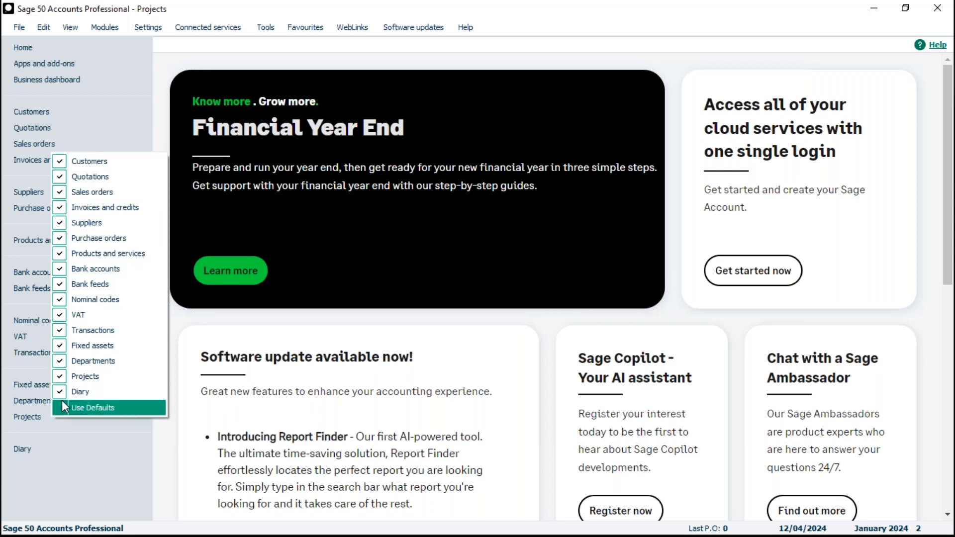
{"action": "left_click", "coordinate": [85, 393]}
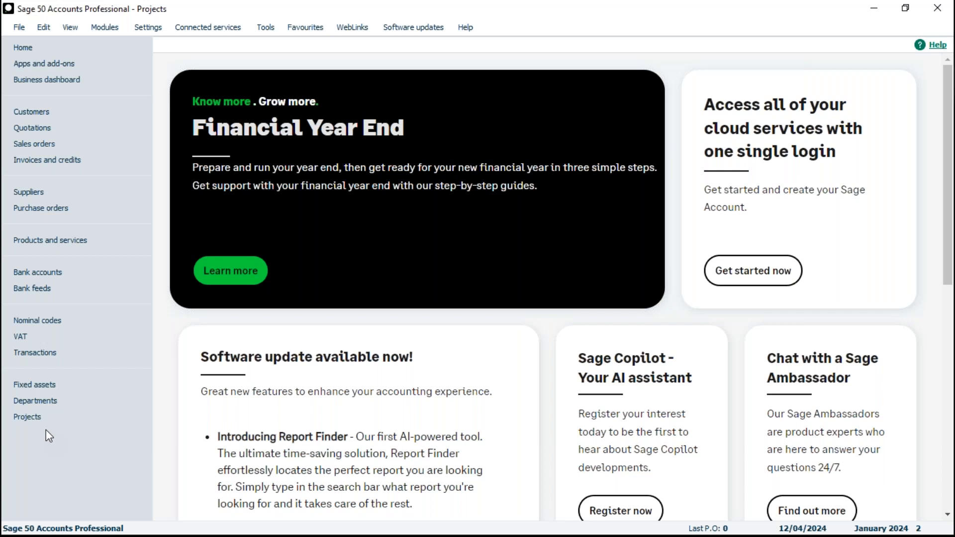
Step: Hide the Projects module from the navigation list and show it again
{"action": "right_click", "coordinate": [60, 415]}
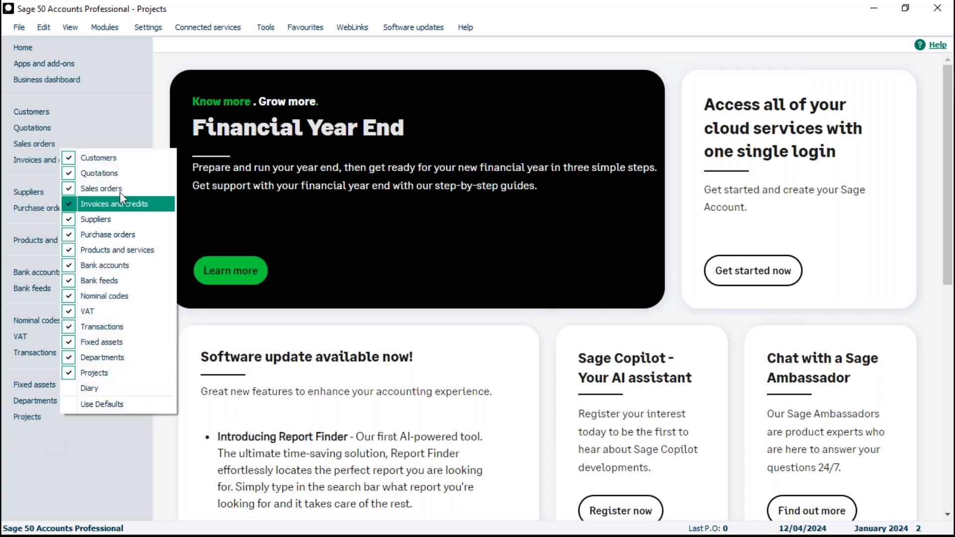
{"action": "left_click", "coordinate": [91, 374]}
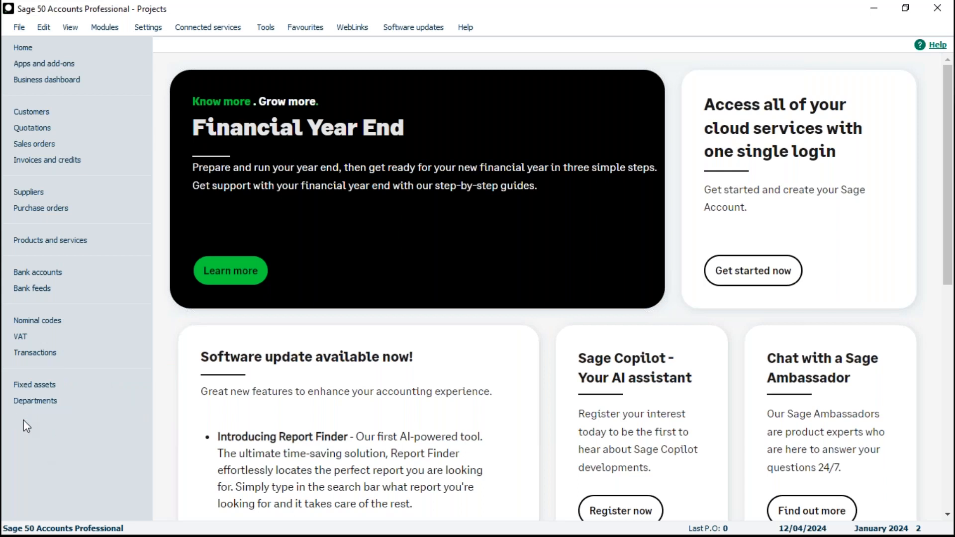
{"action": "right_click", "coordinate": [63, 418]}
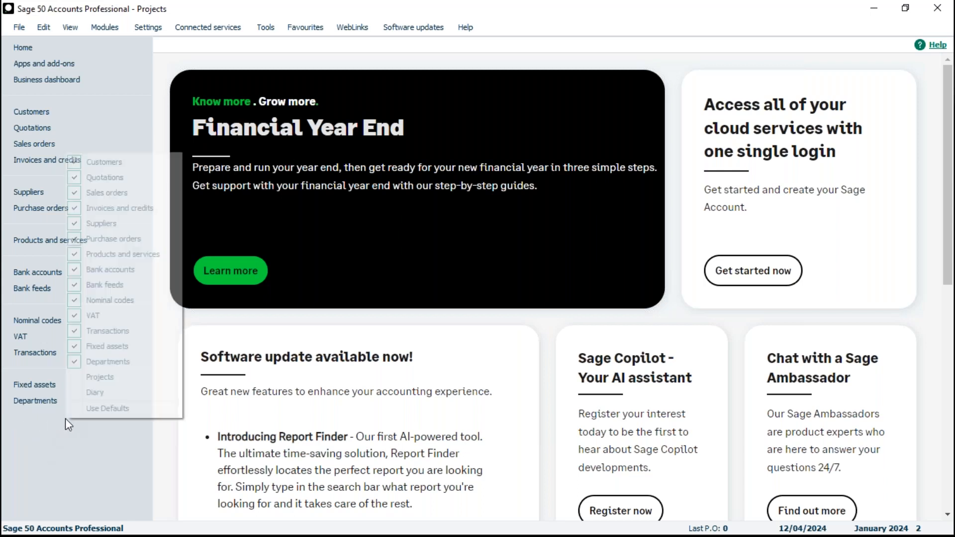
{"action": "left_click", "coordinate": [101, 379]}
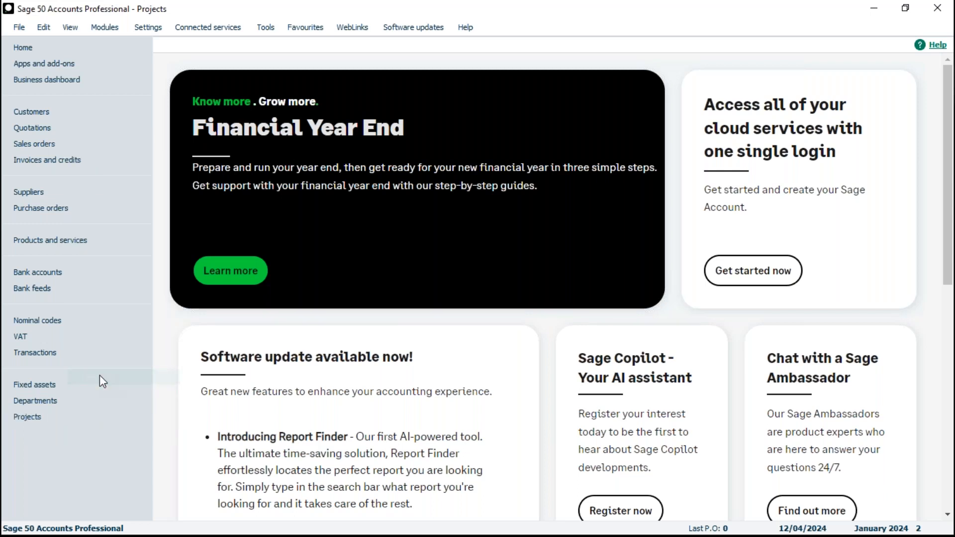
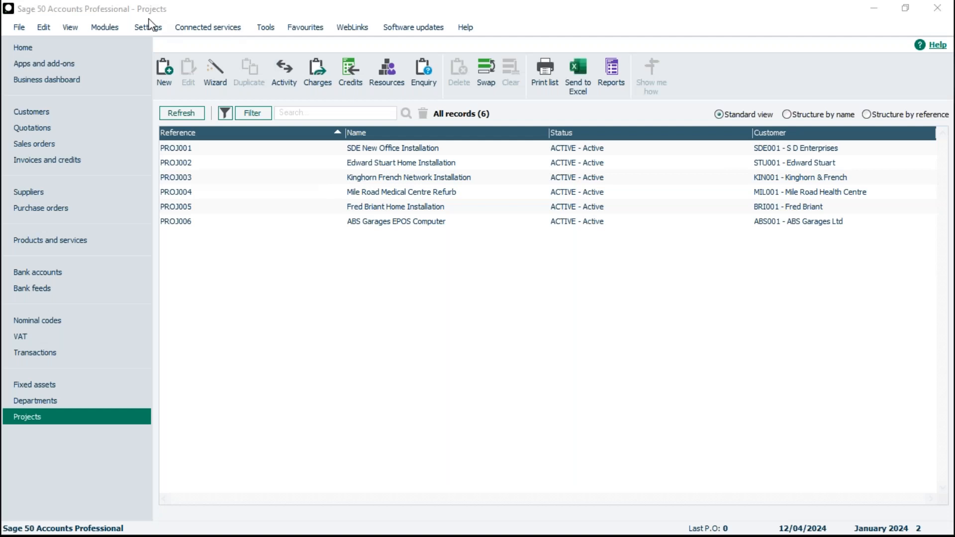
Step: Open the Project Costing settings in the Configuration Editor and review the list of project statuses down to SUSPEND
{"action": "left_click", "coordinate": [150, 29]}
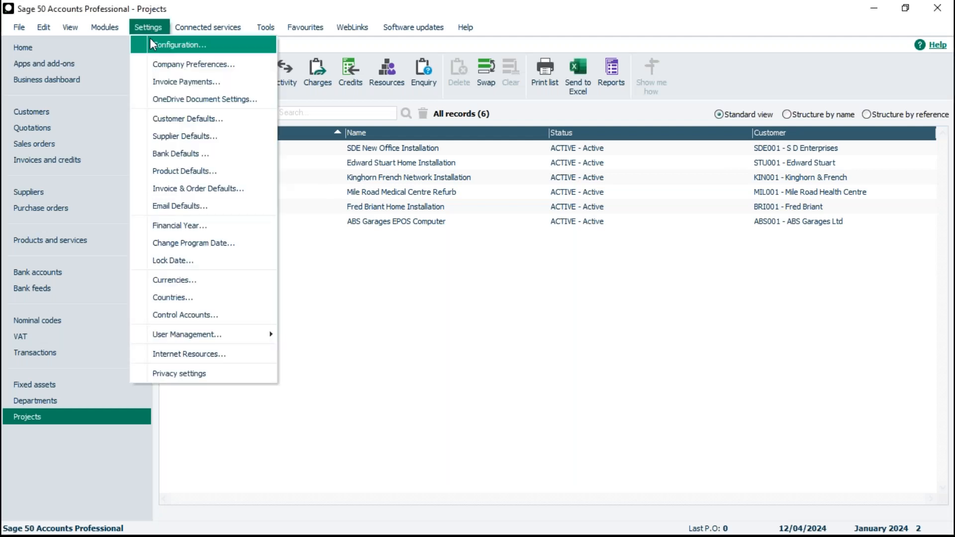
{"action": "left_click", "coordinate": [181, 47]}
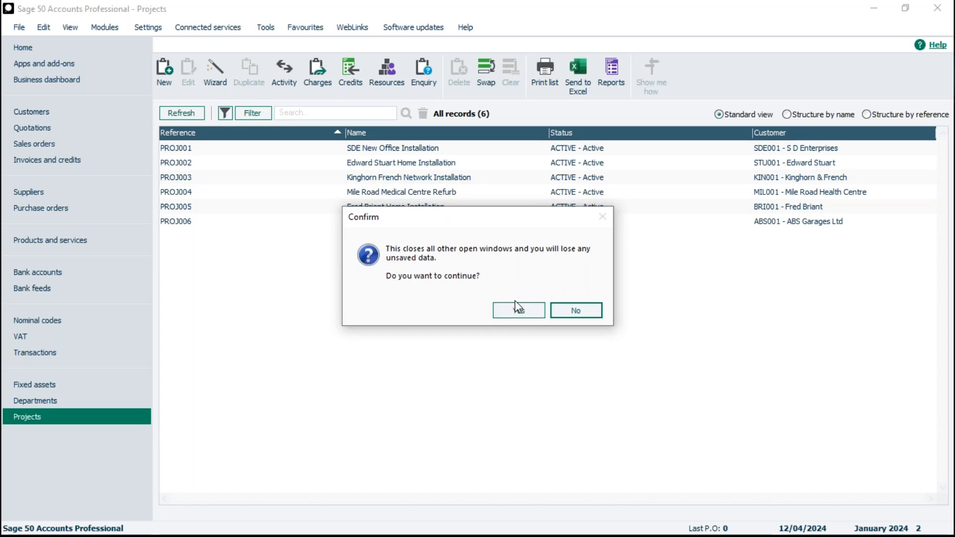
{"action": "left_click", "coordinate": [539, 312]}
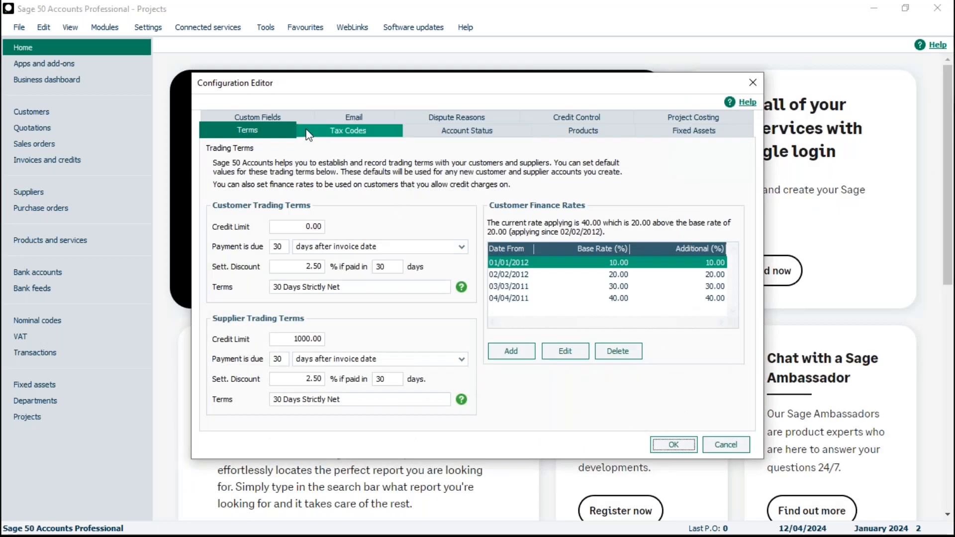
{"action": "left_click", "coordinate": [693, 117]}
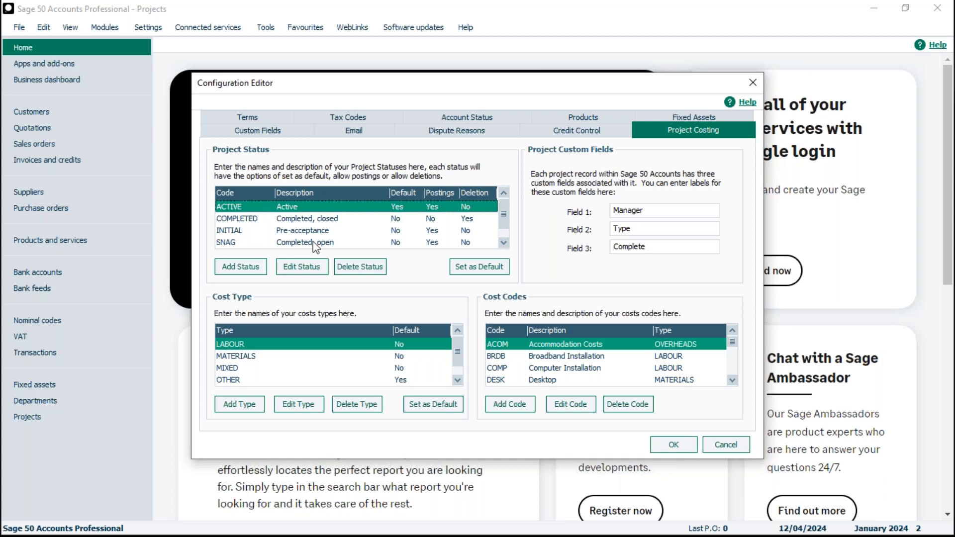
{"action": "left_click", "coordinate": [504, 243]}
{"action": "left_click", "coordinate": [504, 244]}
{"action": "left_click", "coordinate": [504, 243]}
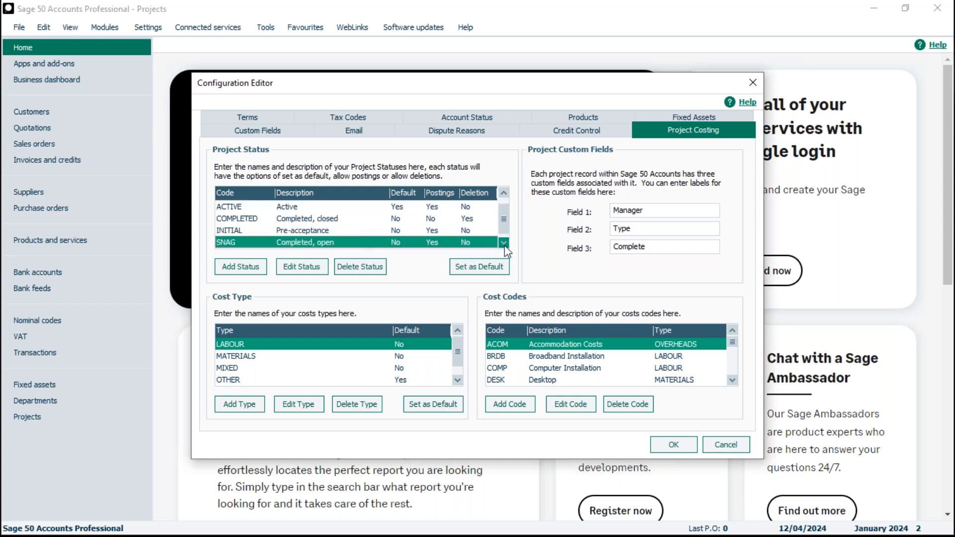
{"action": "left_click", "coordinate": [504, 244]}
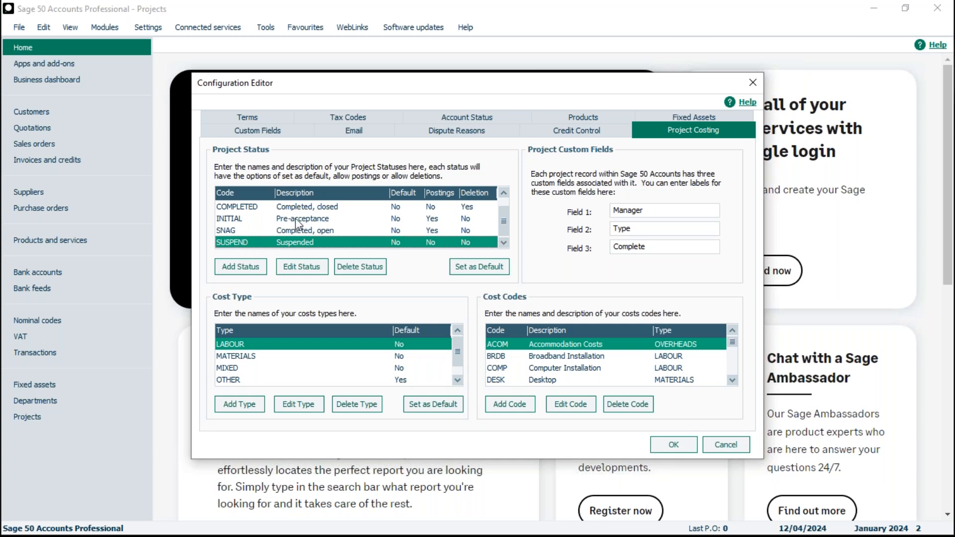
Step: Examine the form for adding a project status, and the posting and deletion options of the existing ACTIVE status
{"action": "left_click", "coordinate": [240, 267]}
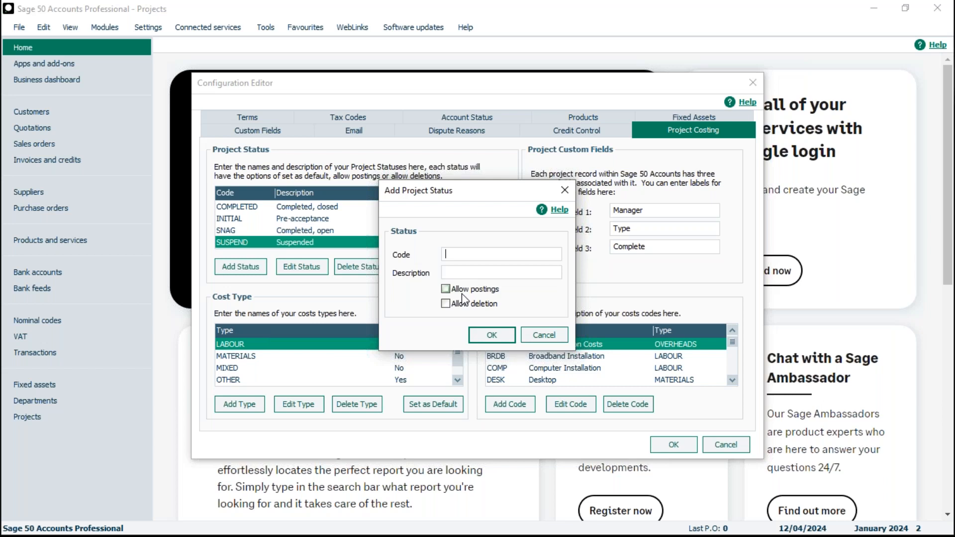
{"action": "left_click", "coordinate": [537, 341]}
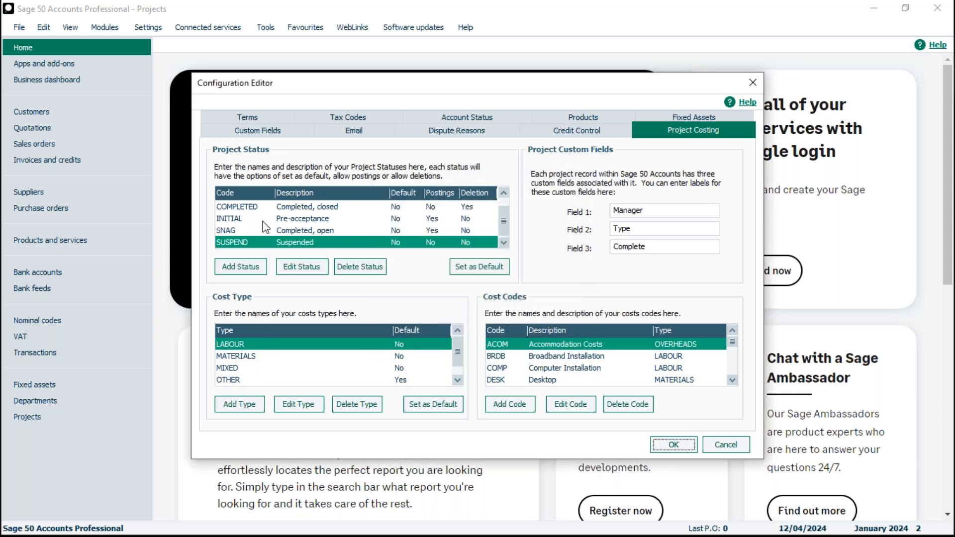
{"action": "scroll", "coordinate": [503, 219], "scroll_direction": "up", "scroll_amount": 1}
{"action": "left_click", "coordinate": [493, 205]}
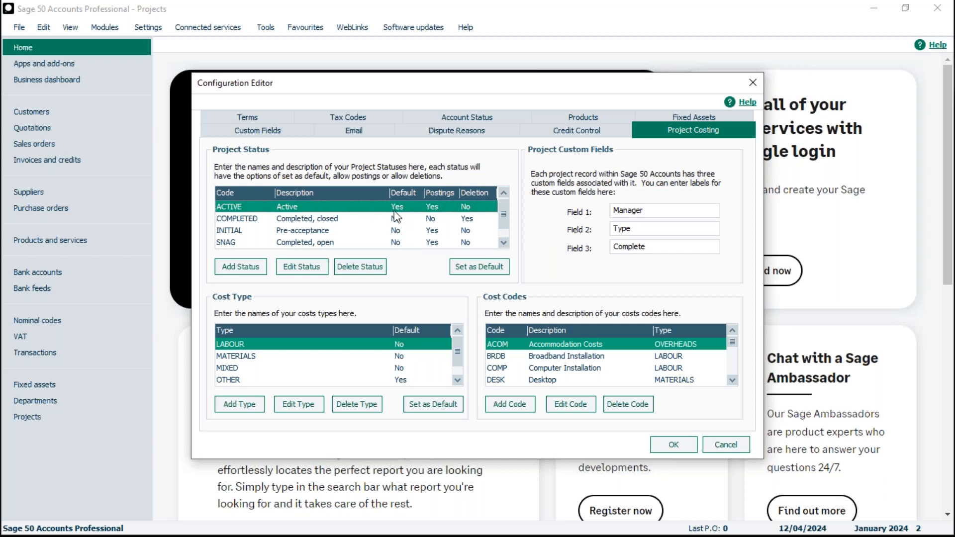
{"action": "left_click", "coordinate": [299, 267]}
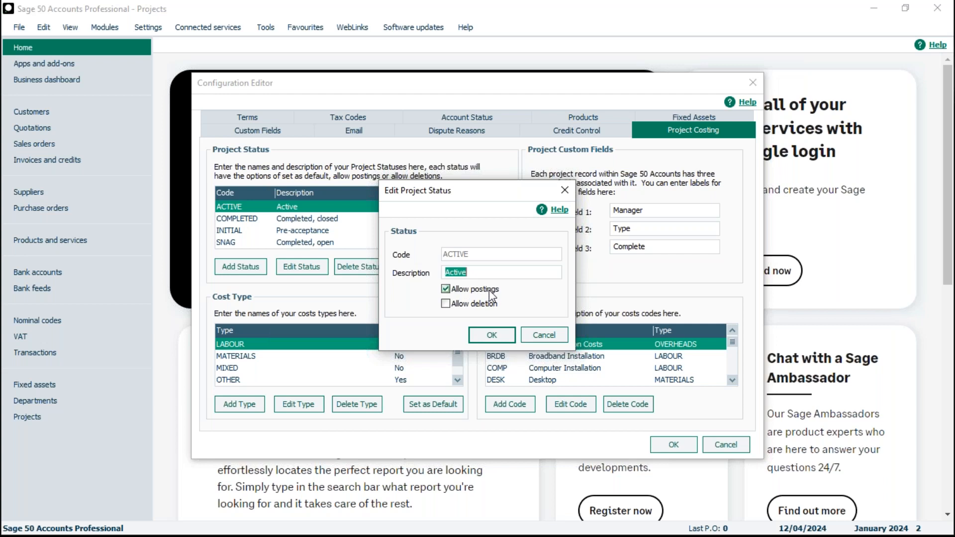
{"action": "left_click", "coordinate": [446, 304]}
{"action": "left_click", "coordinate": [446, 290]}
{"action": "left_click", "coordinate": [490, 340]}
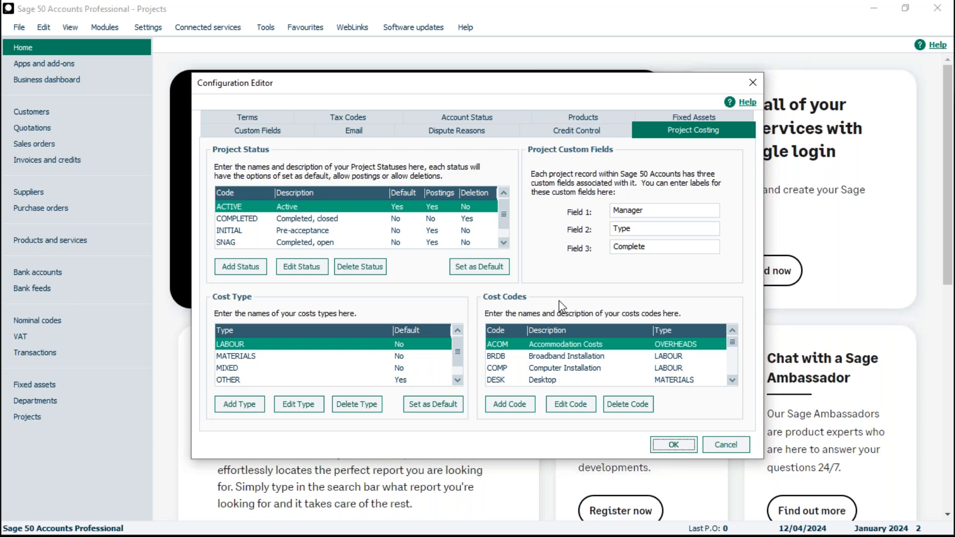
Step: Examine the form for adding a project cost type, try to accept it without a name and cancel it
{"action": "left_click", "coordinate": [245, 411]}
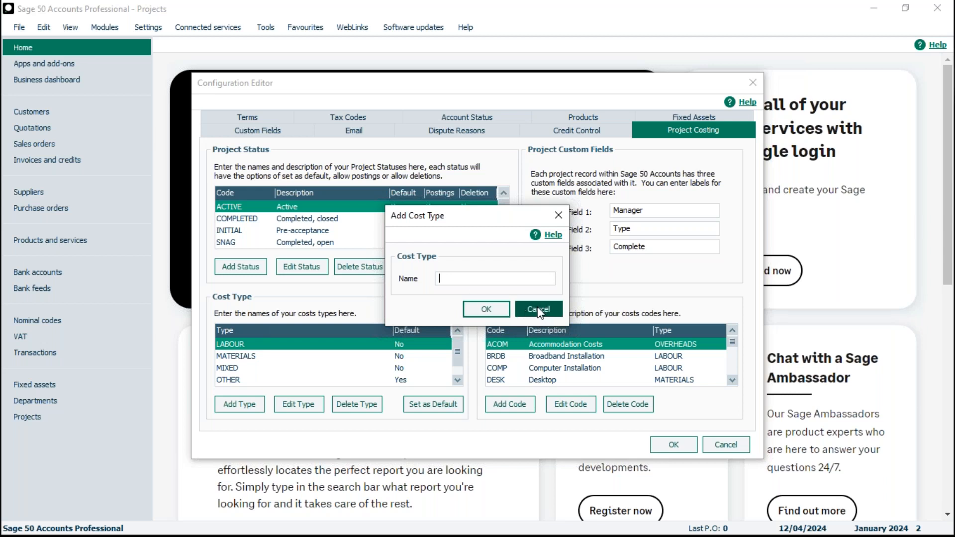
{"action": "left_click", "coordinate": [486, 310]}
{"action": "left_click", "coordinate": [543, 303]}
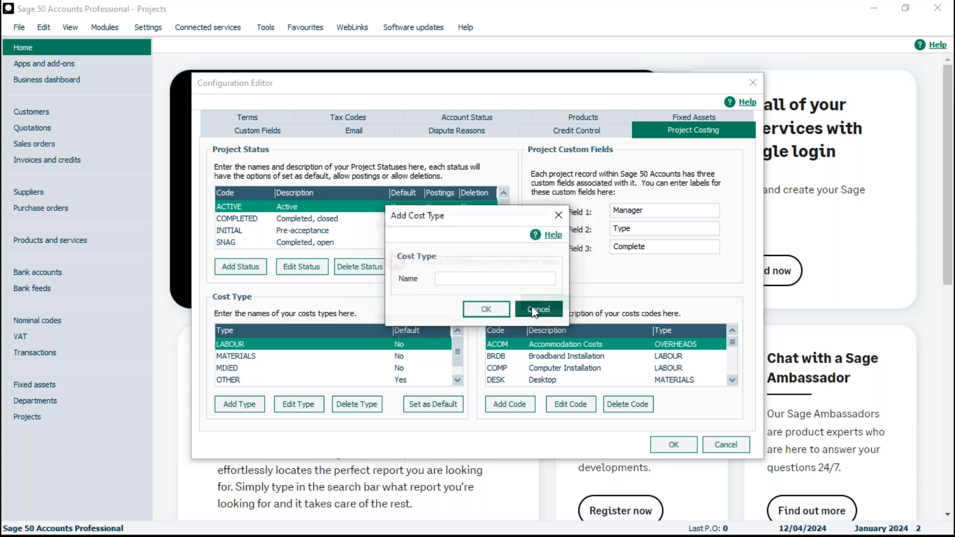
{"action": "left_click", "coordinate": [538, 309]}
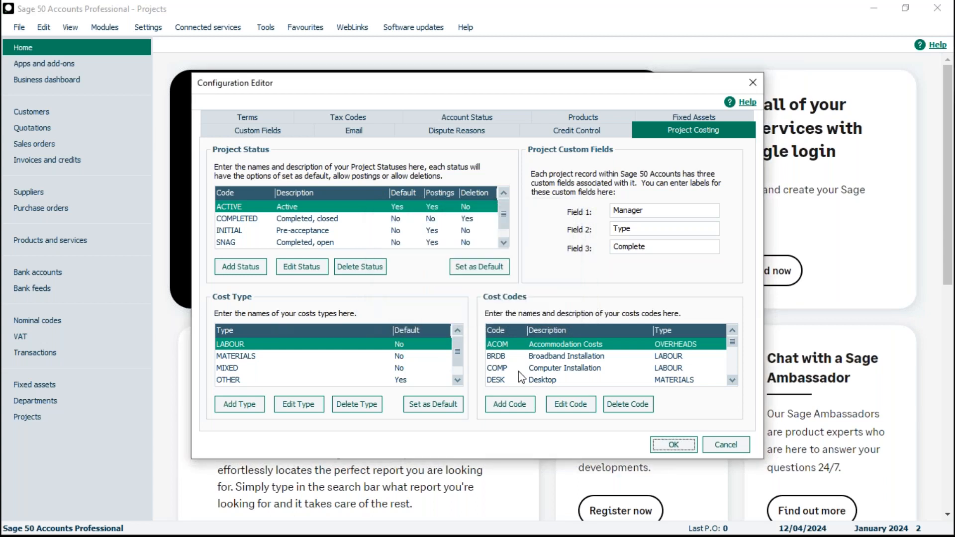
Step: Examine the form for adding a cost code and its selectable cost types, and cancel it
{"action": "left_click", "coordinate": [514, 409]}
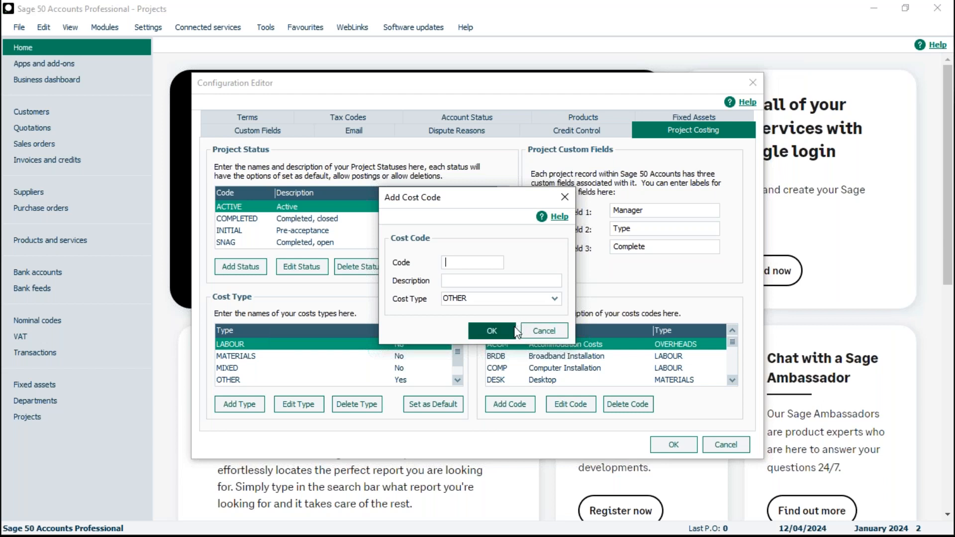
{"action": "left_click", "coordinate": [486, 300]}
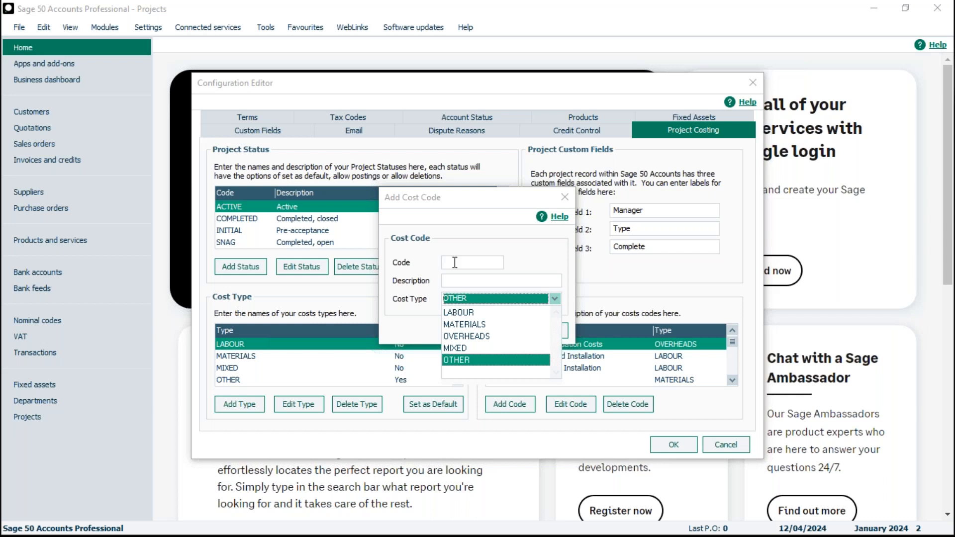
{"action": "left_click", "coordinate": [514, 219]}
{"action": "left_click", "coordinate": [534, 333]}
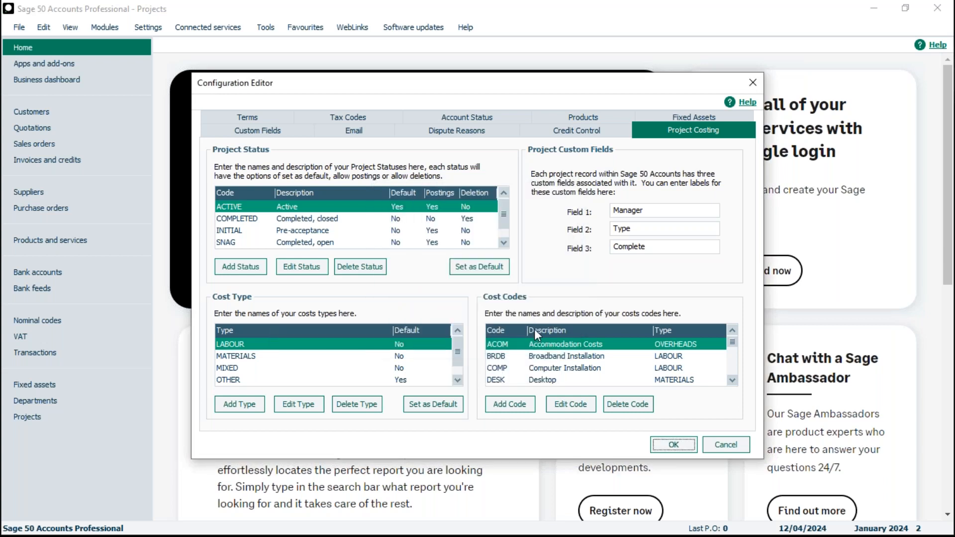
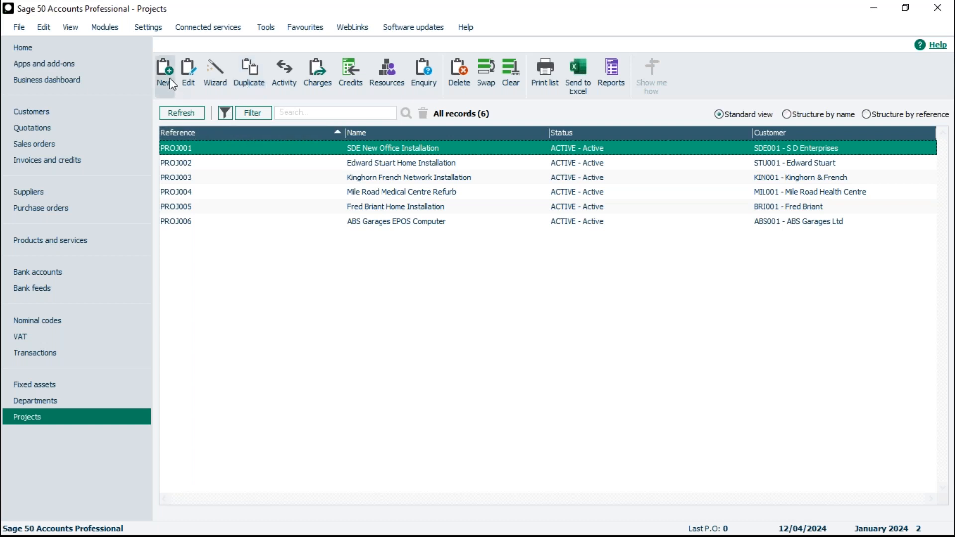
Step: Deselect project PROJ001, view the Project Name page of the new project wizard and abandon the wizard
{"action": "left_click", "coordinate": [174, 148], "text": "ctrl"}
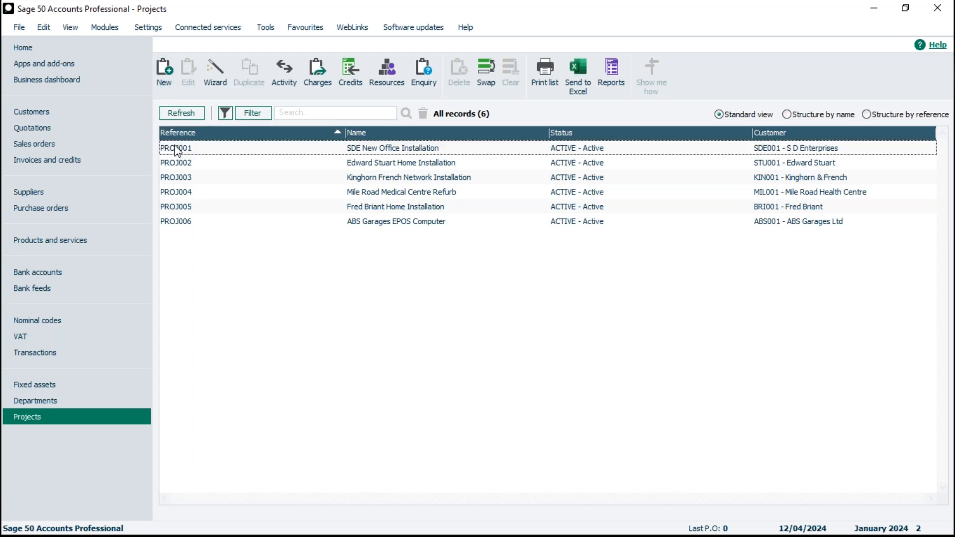
{"action": "left_click", "coordinate": [217, 66]}
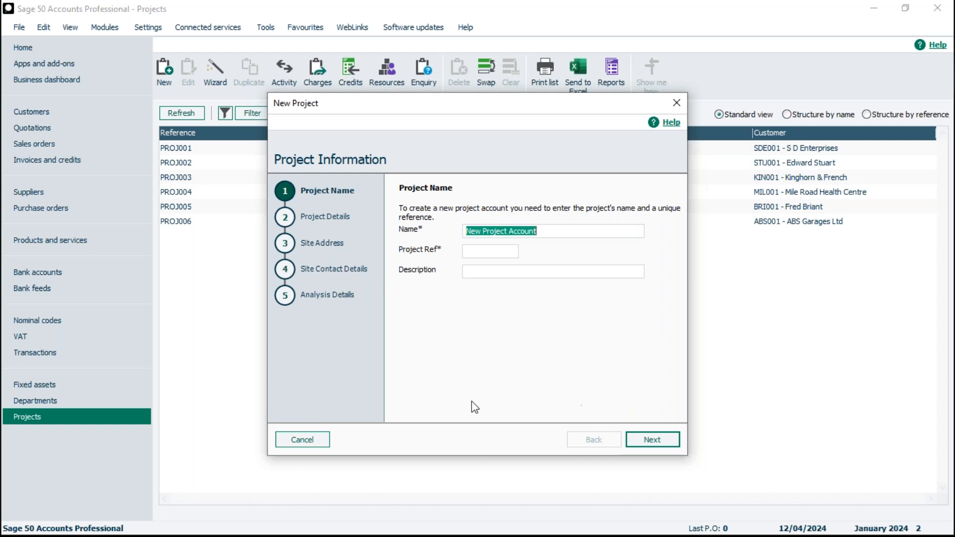
{"action": "left_click", "coordinate": [303, 440]}
{"action": "left_click", "coordinate": [468, 313]}
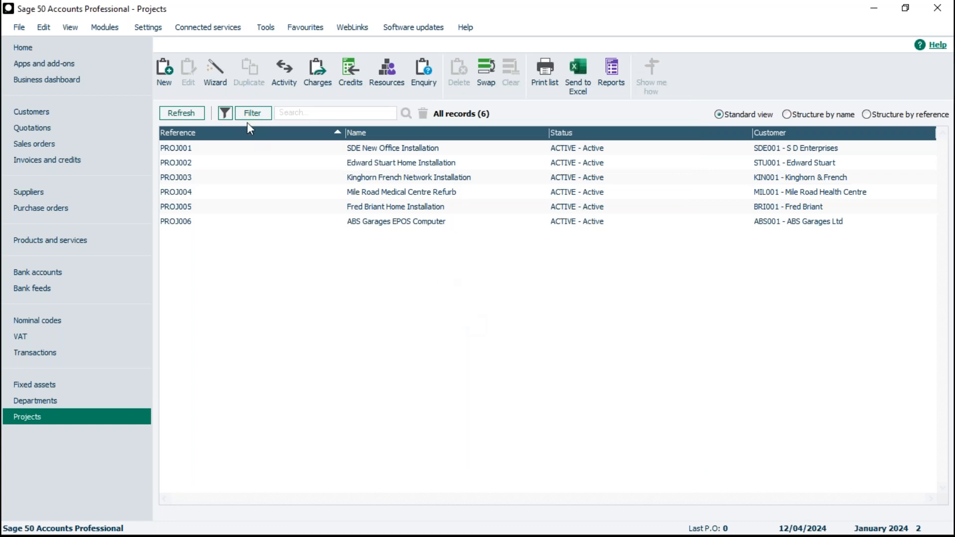
Step: Create and save a new project record with reference 123, name "Test" and description "Test description"
{"action": "left_click", "coordinate": [163, 70]}
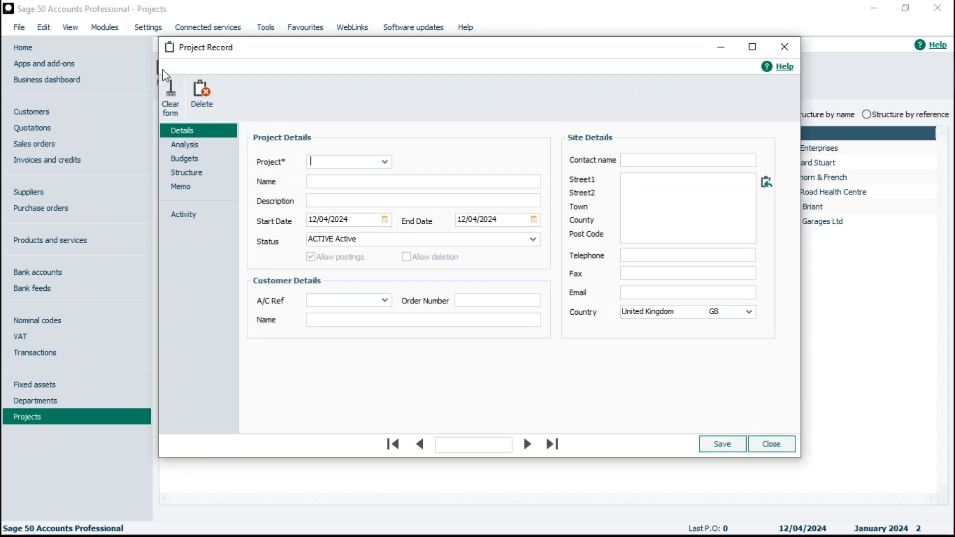
{"action": "type", "text": "123"}
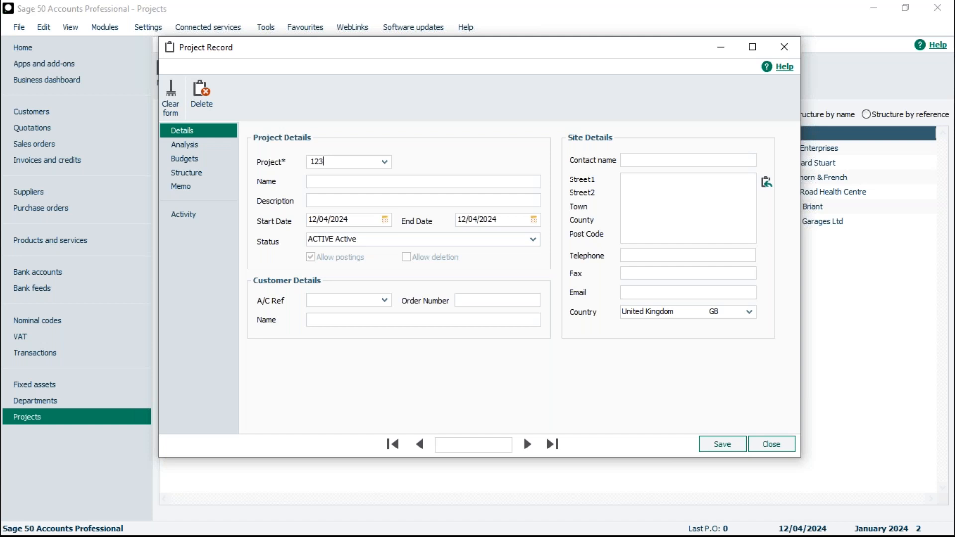
{"action": "key", "text": "Tab"}
{"action": "type", "text": "Test"}
{"action": "key", "text": "Tab"}
{"action": "type", "text": "Trs"}
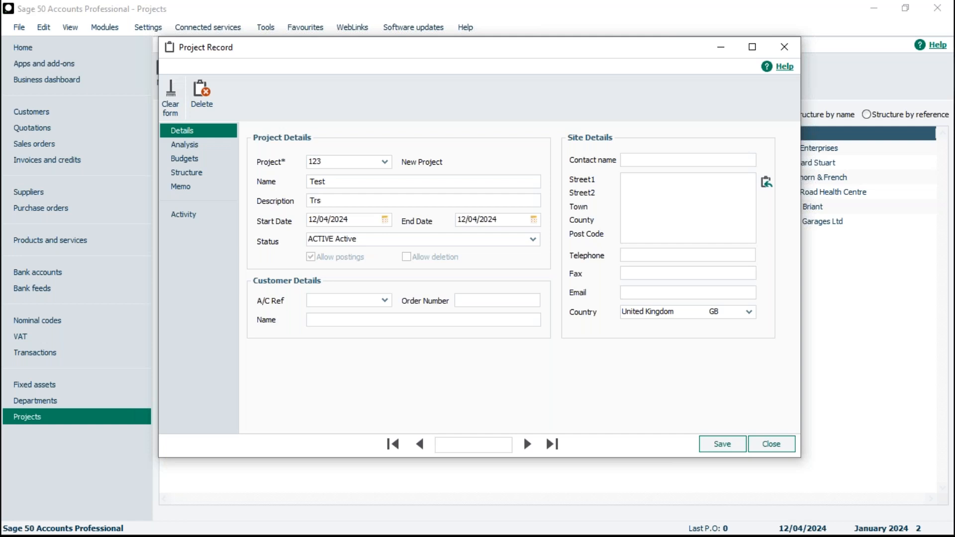
{"action": "key", "text": "BackSpace"}
{"action": "key", "text": "BackSpace"}
{"action": "type", "text": "est description"}
{"action": "left_click", "coordinate": [723, 445]}
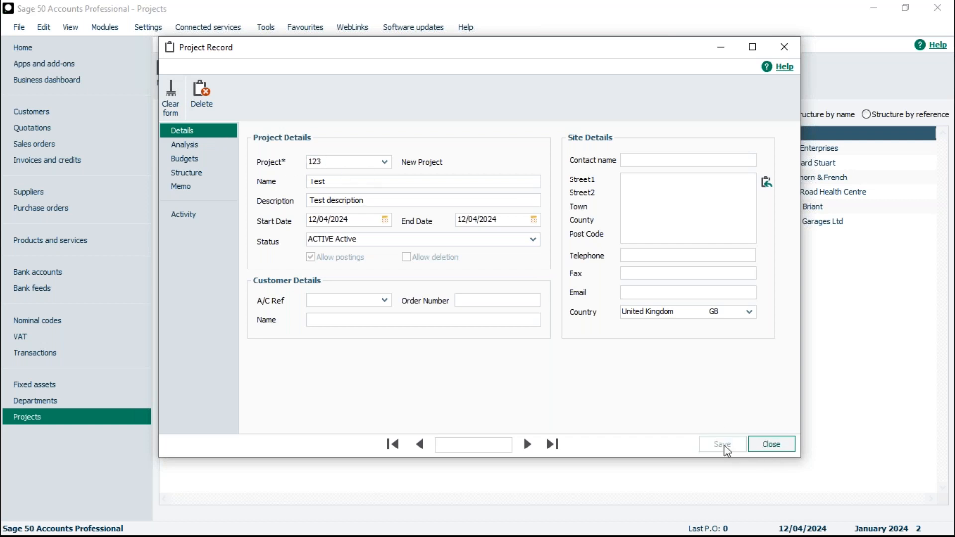
{"action": "left_click", "coordinate": [772, 445]}
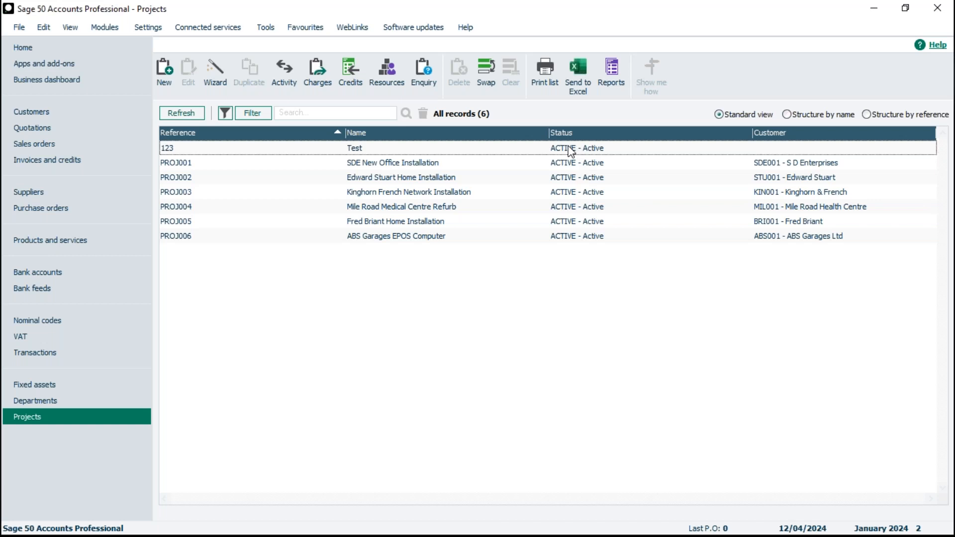
Step: Open the record of project 123 full-size and set its end date to 30/06/2024
{"action": "left_click", "coordinate": [199, 152]}
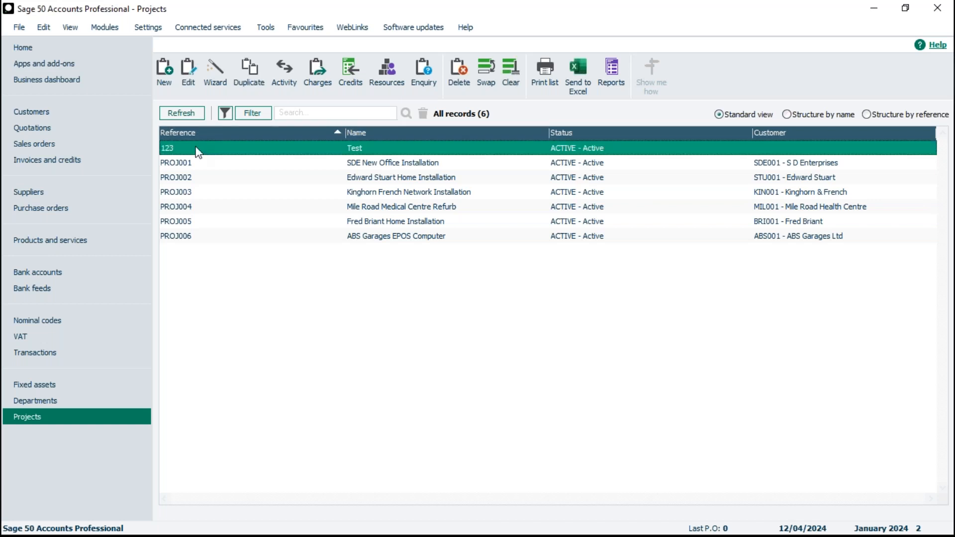
{"action": "double_click", "coordinate": [198, 152]}
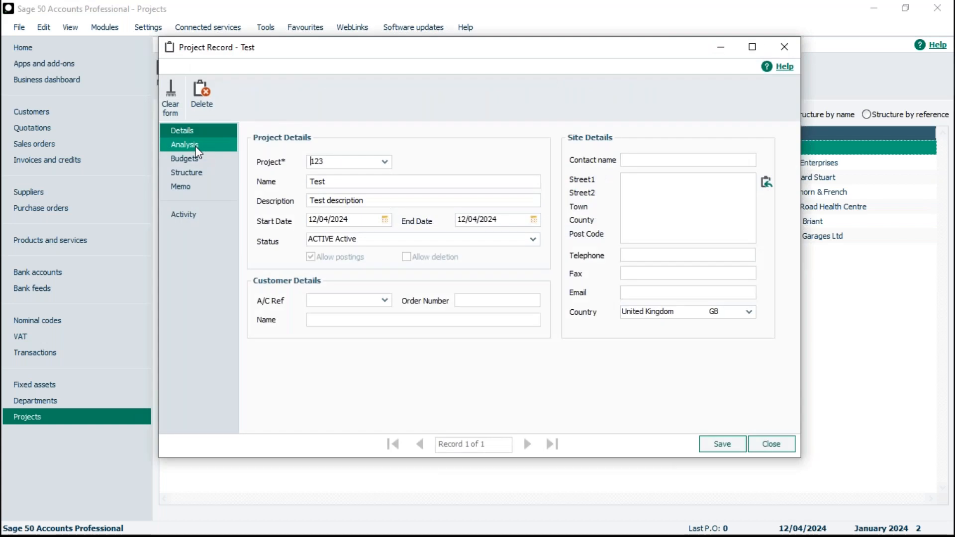
{"action": "left_click", "coordinate": [752, 47]}
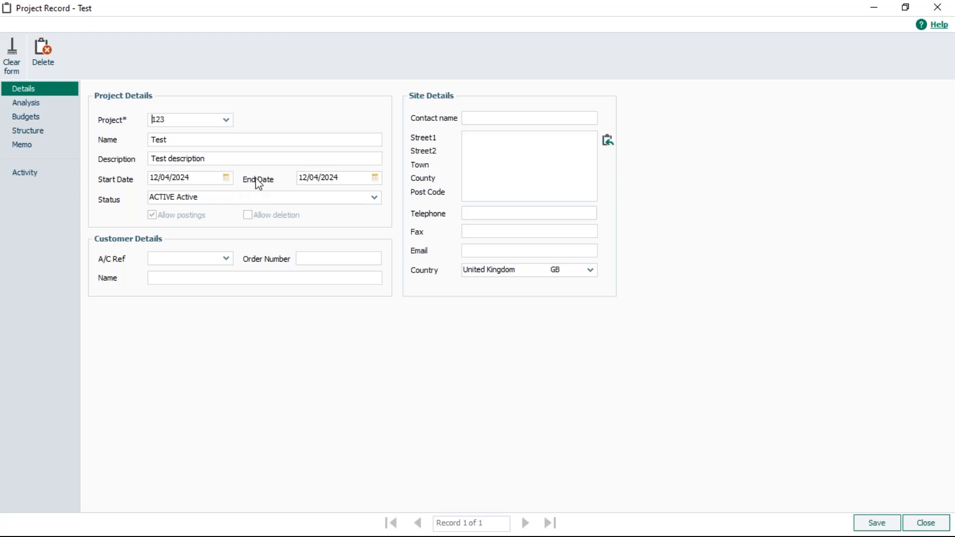
{"action": "left_click", "coordinate": [375, 178]}
{"action": "left_click", "coordinate": [407, 192]}
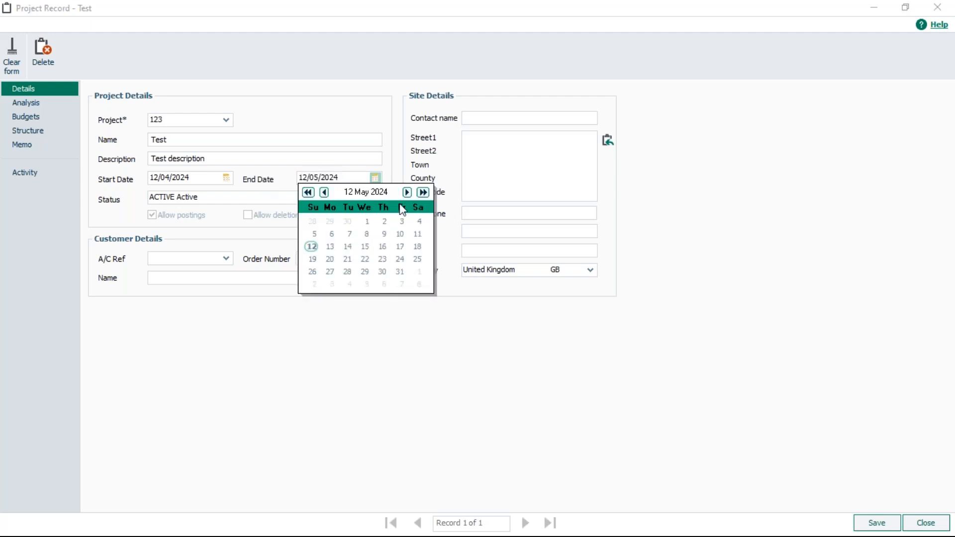
{"action": "left_click", "coordinate": [406, 193]}
{"action": "left_click", "coordinate": [312, 285]}
Step: Set the start date of project 123 to 01/05/2024
{"action": "left_click", "coordinate": [226, 178]}
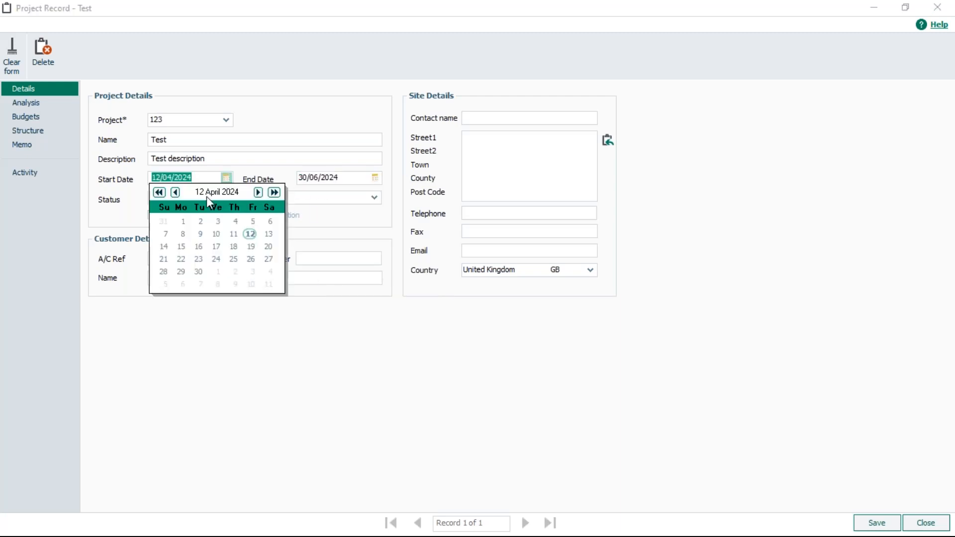
{"action": "left_click", "coordinate": [259, 192]}
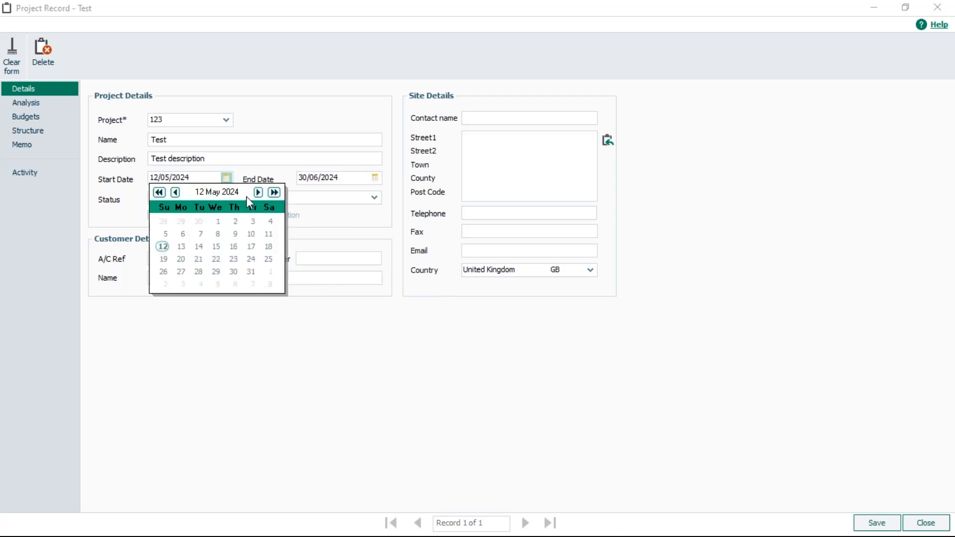
{"action": "left_click", "coordinate": [216, 222]}
{"action": "left_click", "coordinate": [110, 190]}
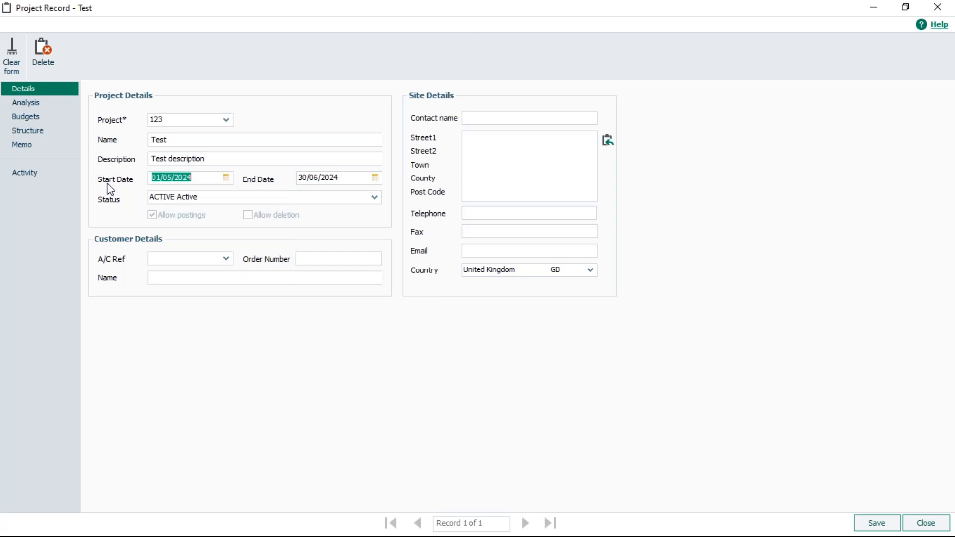
Step: Try the COMPLETED status on project 123 to compare its posting and deletion options, and set the status back to ACTIVE
{"action": "left_click", "coordinate": [216, 199]}
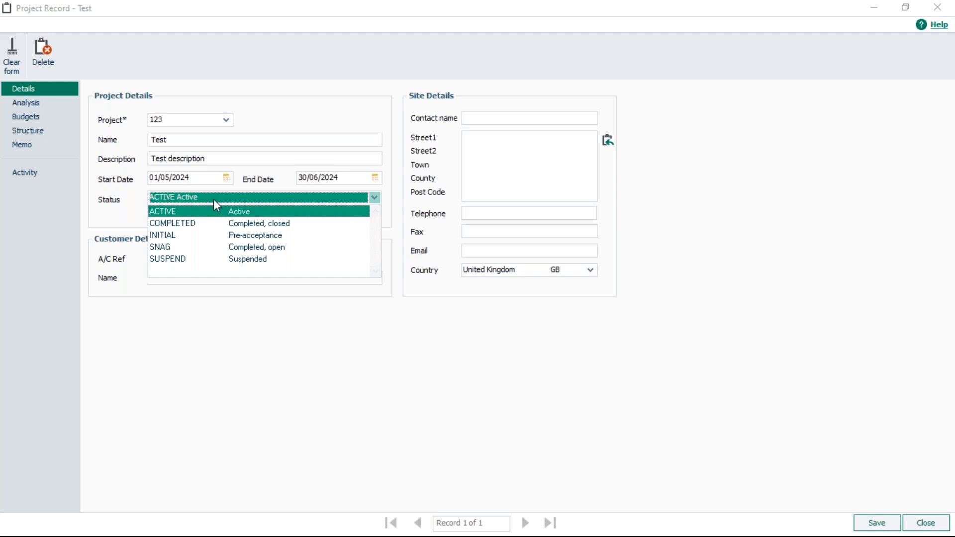
{"action": "left_click", "coordinate": [203, 213]}
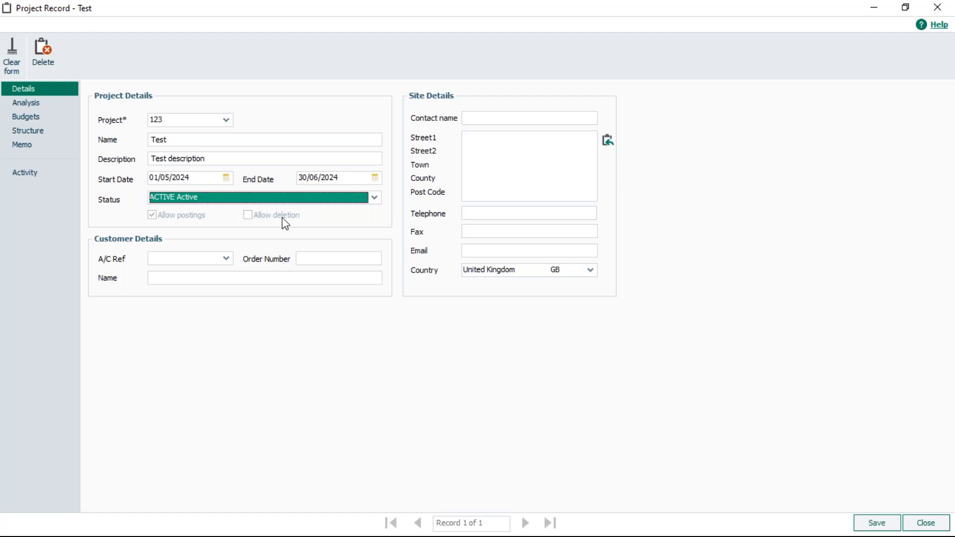
{"action": "left_click", "coordinate": [285, 199]}
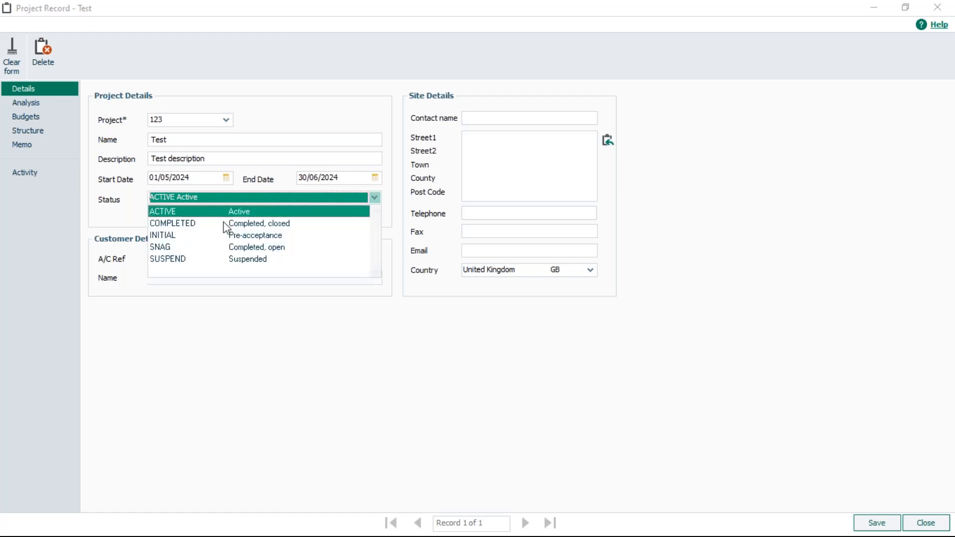
{"action": "left_click", "coordinate": [175, 222]}
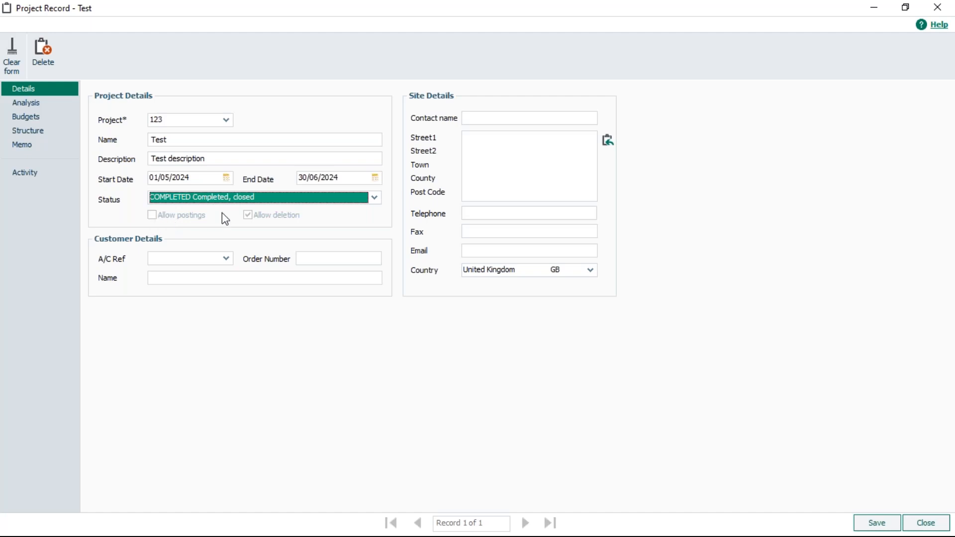
{"action": "left_click", "coordinate": [268, 200]}
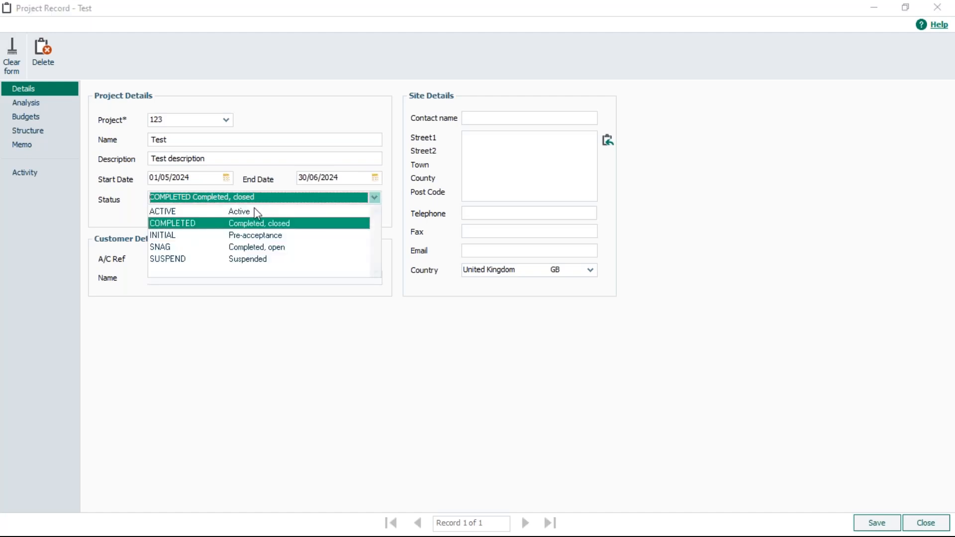
{"action": "left_click", "coordinate": [255, 212]}
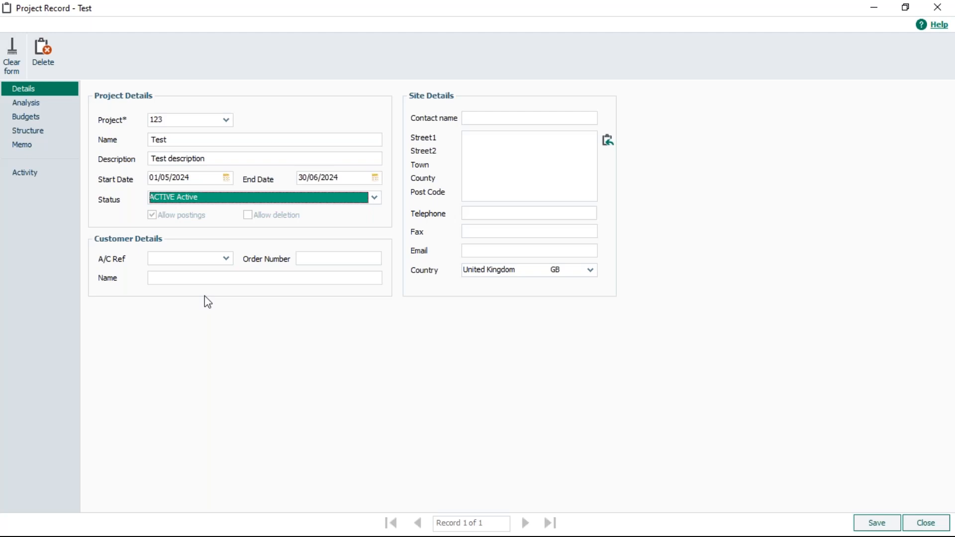
Step: Assign the customer A1 Design Services to project 123
{"action": "left_click", "coordinate": [226, 259]}
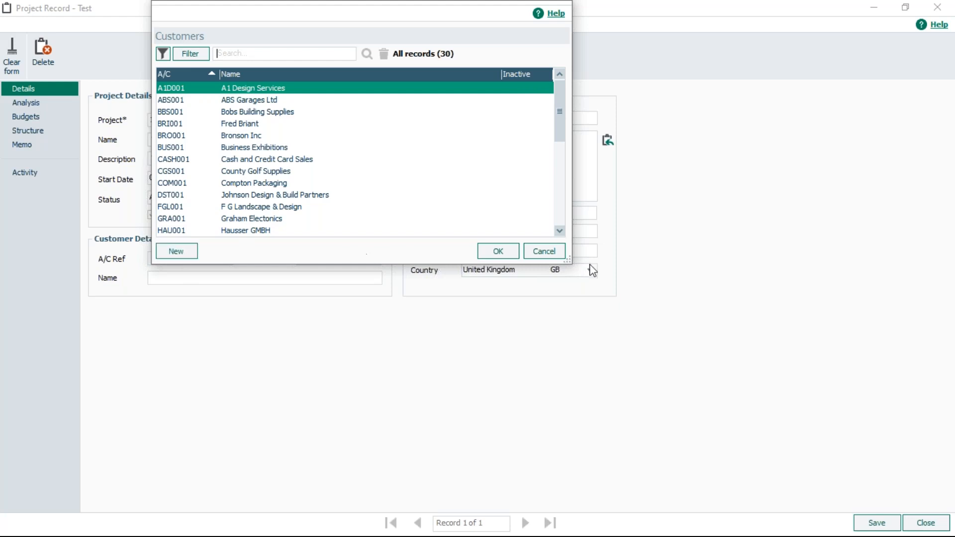
{"action": "left_click", "coordinate": [544, 251]}
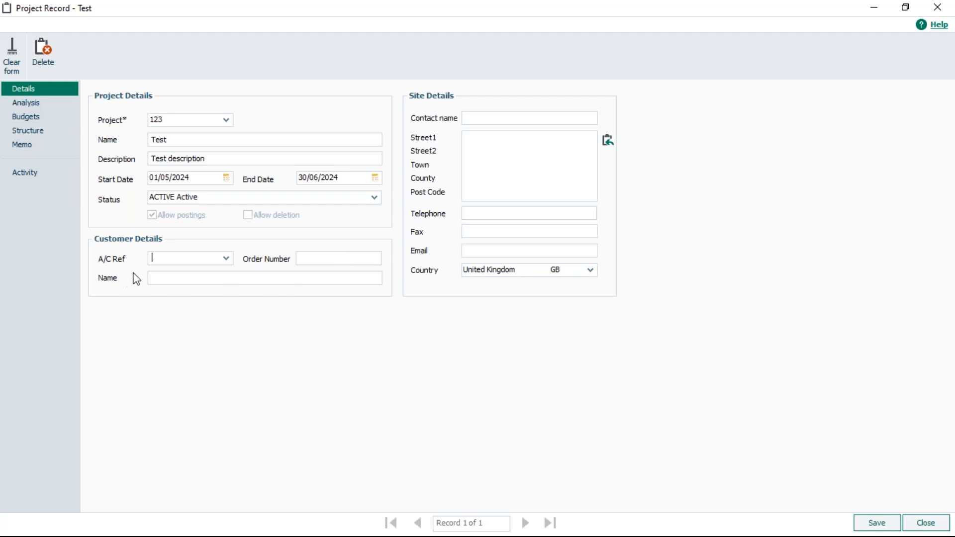
{"action": "left_click", "coordinate": [228, 263]}
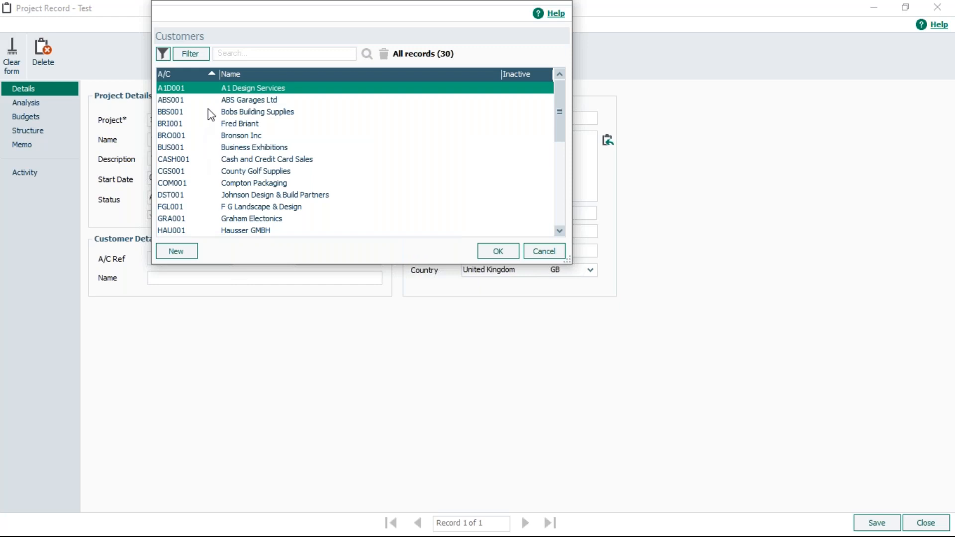
{"action": "double_click", "coordinate": [224, 90]}
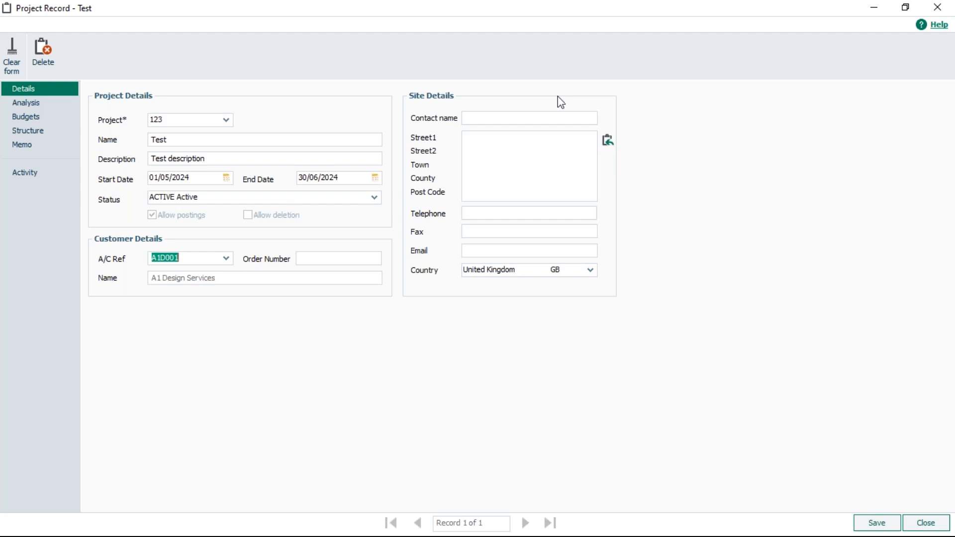
Step: In the project's analysis, set the price quoted to 10000, enter the manager's name, and save and close the record
{"action": "left_click", "coordinate": [27, 104]}
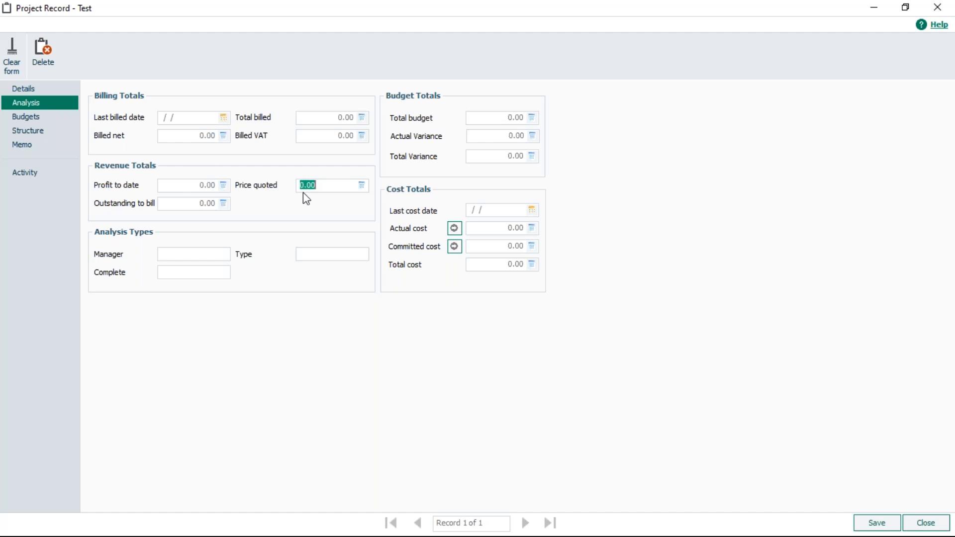
{"action": "type", "text": "10000"}
{"action": "key", "text": "Tab"}
{"action": "type", "text": "Bob"}
{"action": "left_click", "coordinate": [866, 525]}
{"action": "left_click", "coordinate": [926, 523]}
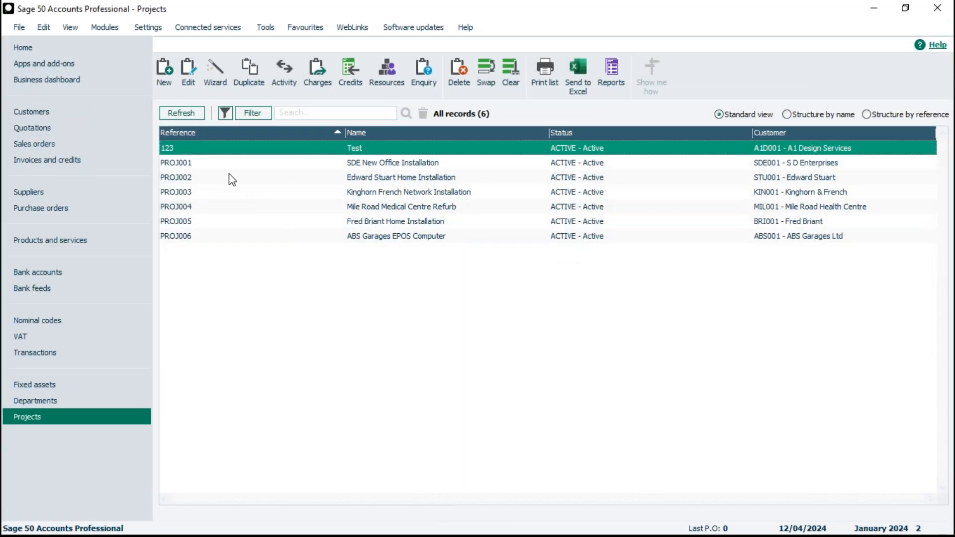
Step: Examine the details, analysis totals and cost code budgets of project PROJ001, and close the record
{"action": "left_click", "coordinate": [208, 165]}
{"action": "double_click", "coordinate": [208, 162]}
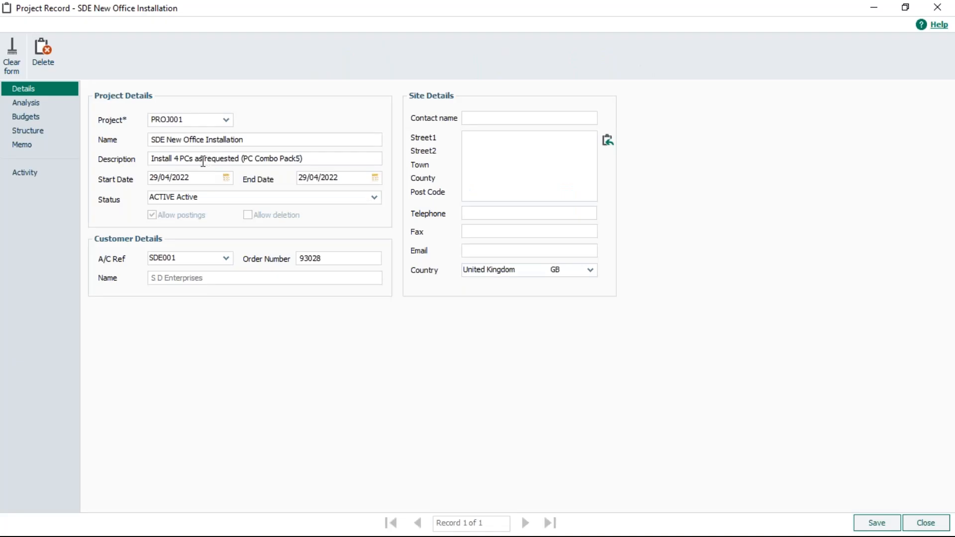
{"action": "left_click", "coordinate": [42, 102]}
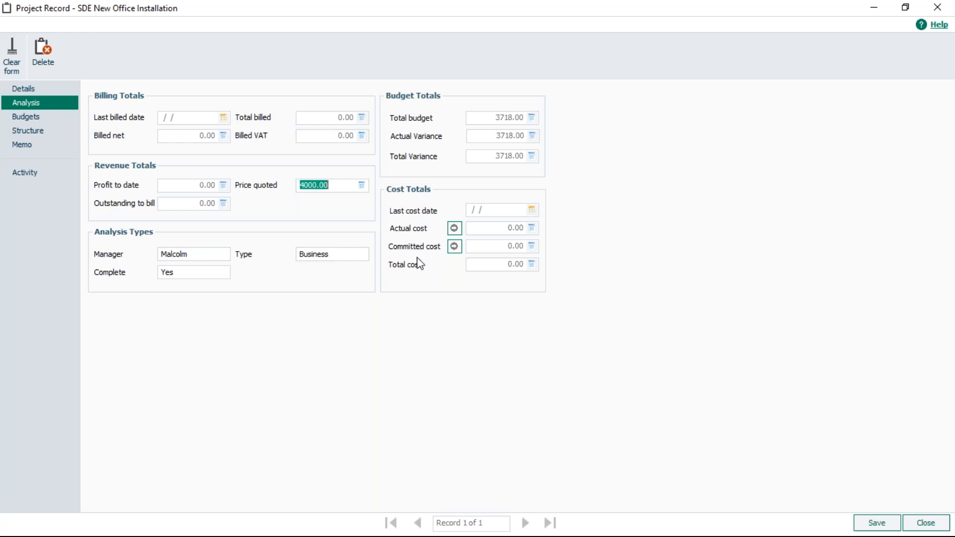
{"action": "left_click", "coordinate": [12, 118]}
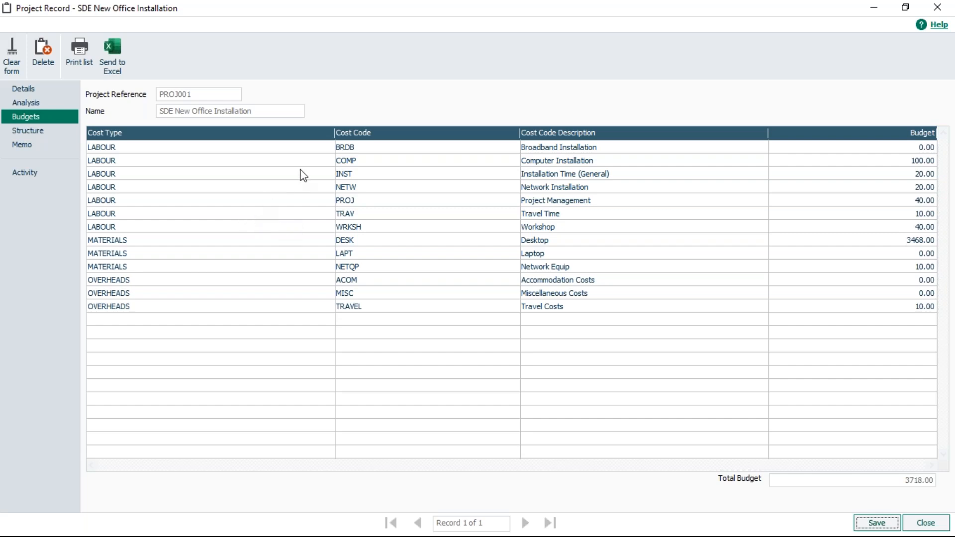
{"action": "left_click", "coordinate": [918, 525]}
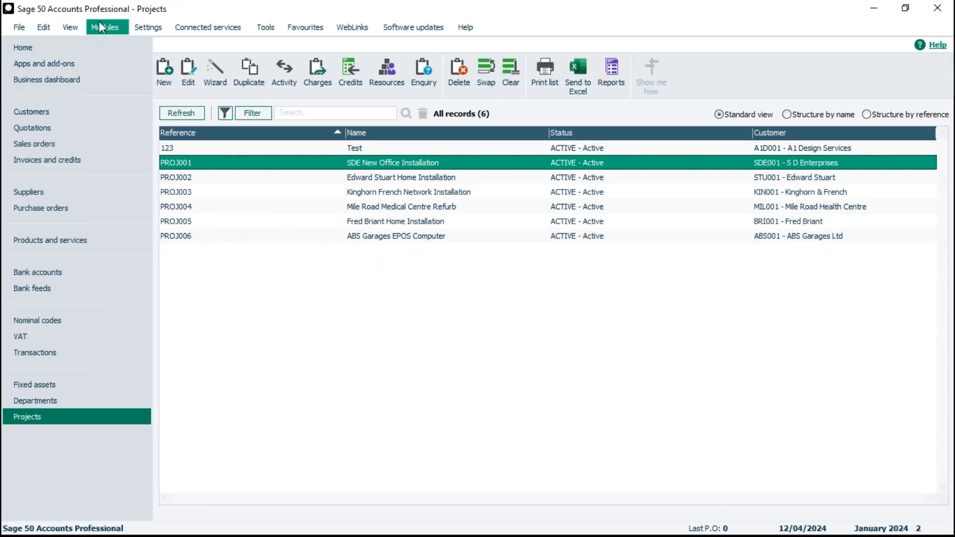
Step: Add a cost type named 1MC in the project costing configuration
{"action": "left_click", "coordinate": [138, 26]}
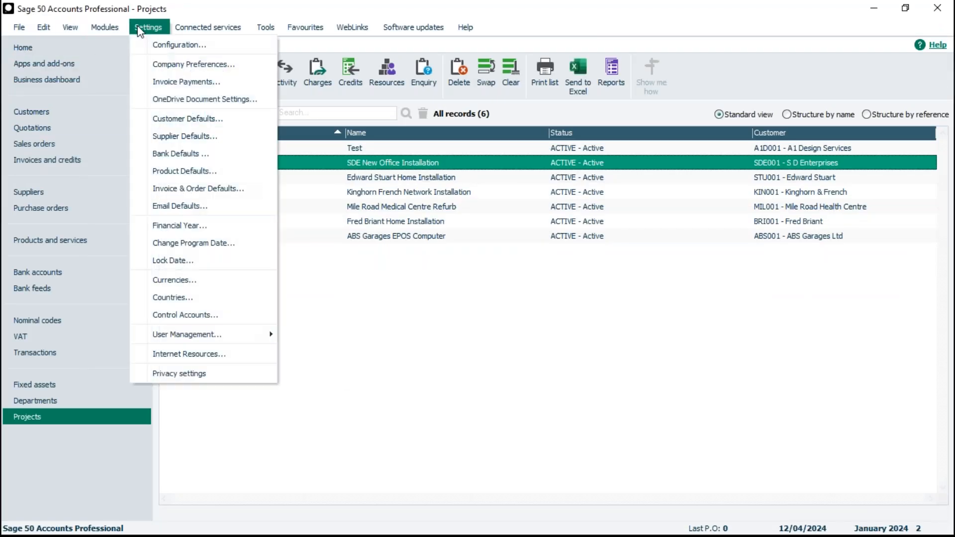
{"action": "left_click", "coordinate": [163, 50]}
{"action": "left_click", "coordinate": [503, 305]}
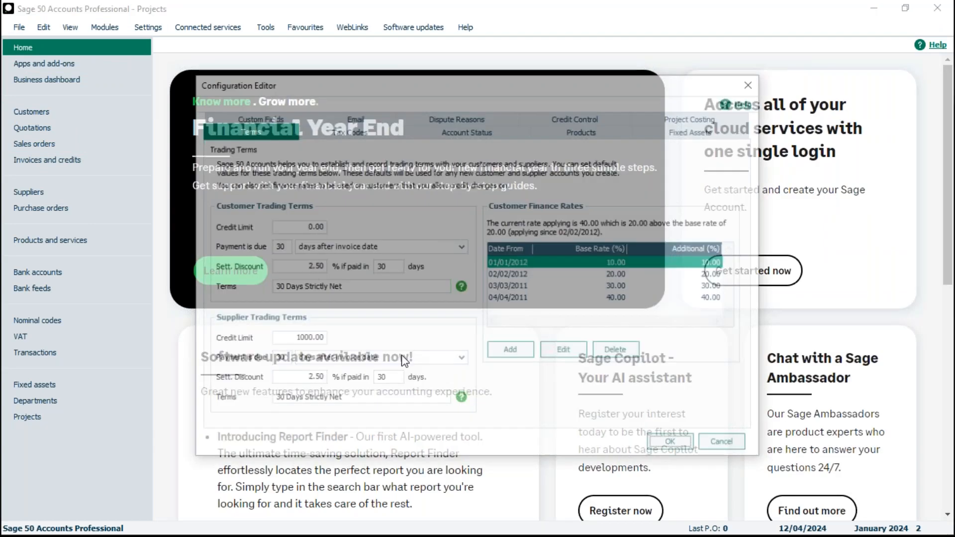
{"action": "left_click", "coordinate": [720, 117]}
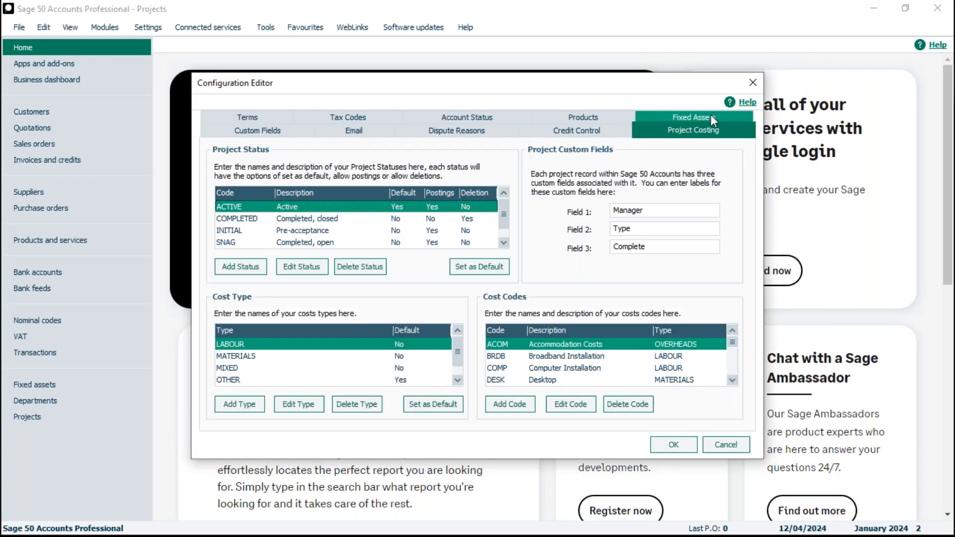
{"action": "left_click", "coordinate": [237, 407]}
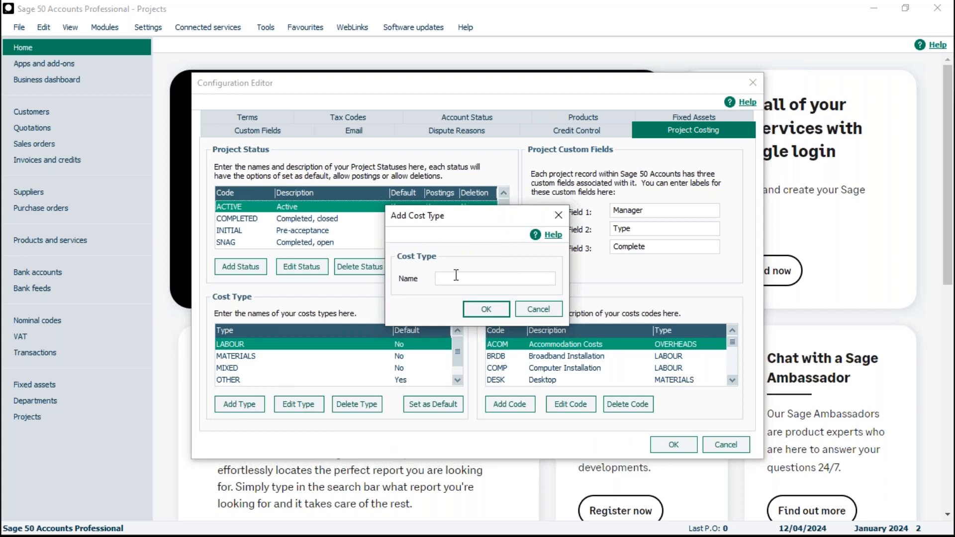
{"action": "type", "text": "1MC"}
{"action": "left_click", "coordinate": [472, 309]}
Step: Add cost code MC1 with description "Mc - Standard Time" and cost type 1MC
{"action": "left_click", "coordinate": [523, 400]}
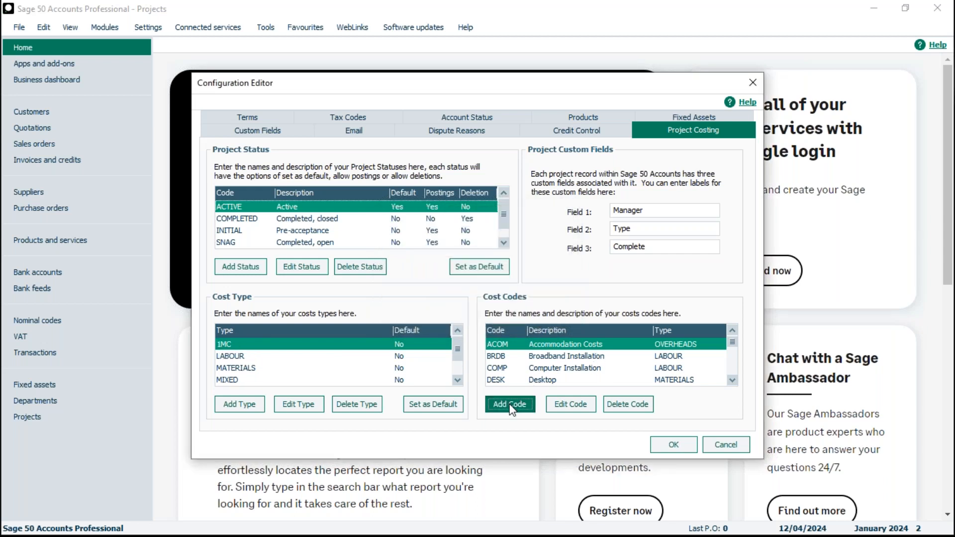
{"action": "type", "text": "1MC"}
{"action": "key", "text": "BackSpace"}
{"action": "key", "text": "BackSpace"}
{"action": "key", "text": "BackSpace"}
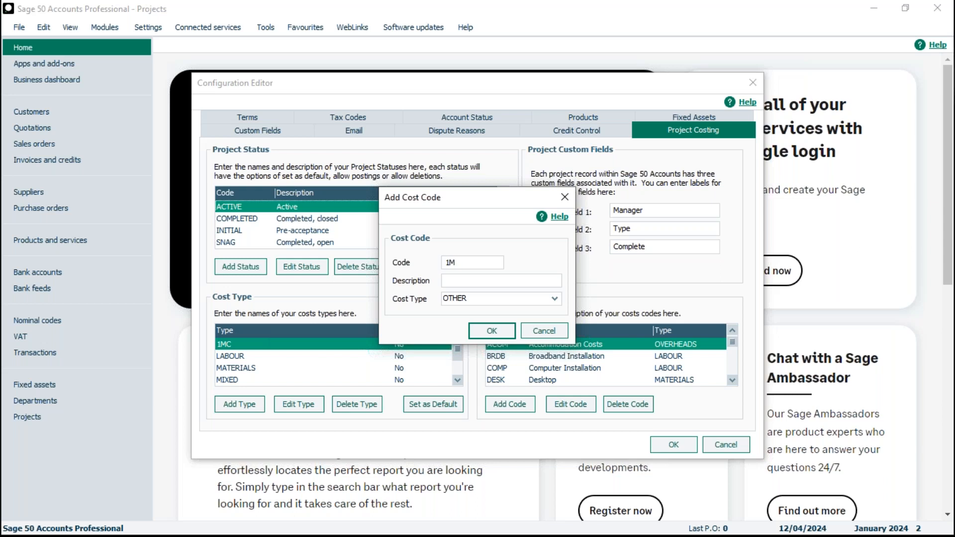
{"action": "type", "text": "MC1"}
{"action": "left_click", "coordinate": [477, 281]}
{"action": "type", "text": "Mc - Standard Time"}
{"action": "left_click", "coordinate": [458, 300]}
{"action": "left_click", "coordinate": [453, 372]}
{"action": "left_click", "coordinate": [489, 331]}
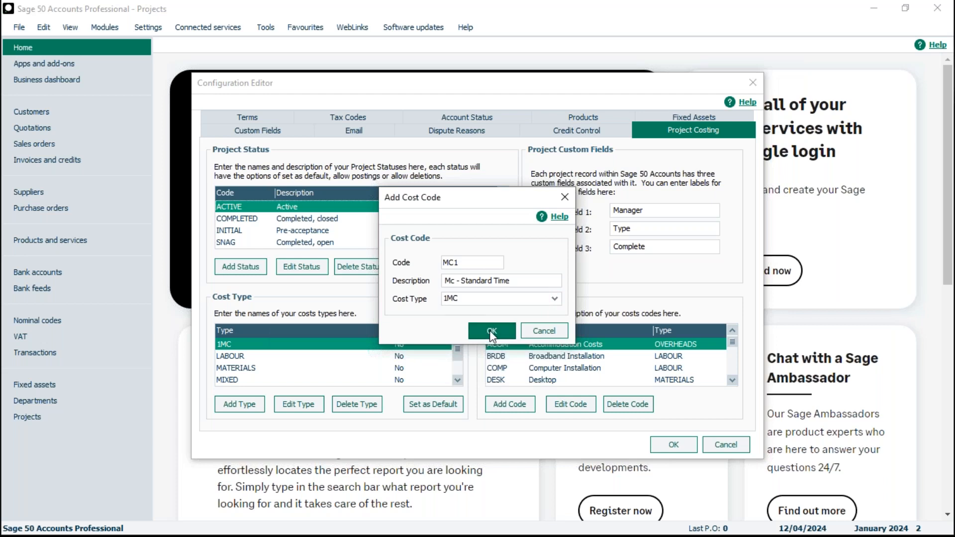
Step: Add cost code MC2 with description "MC - Double time" and cost type 1MC, and save the configuration
{"action": "left_click", "coordinate": [508, 406]}
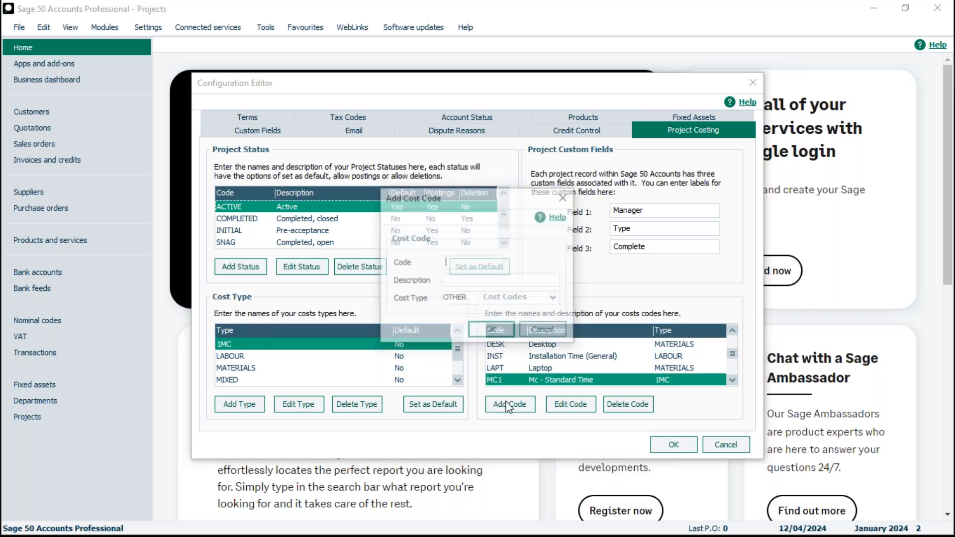
{"action": "type", "text": "MC2"}
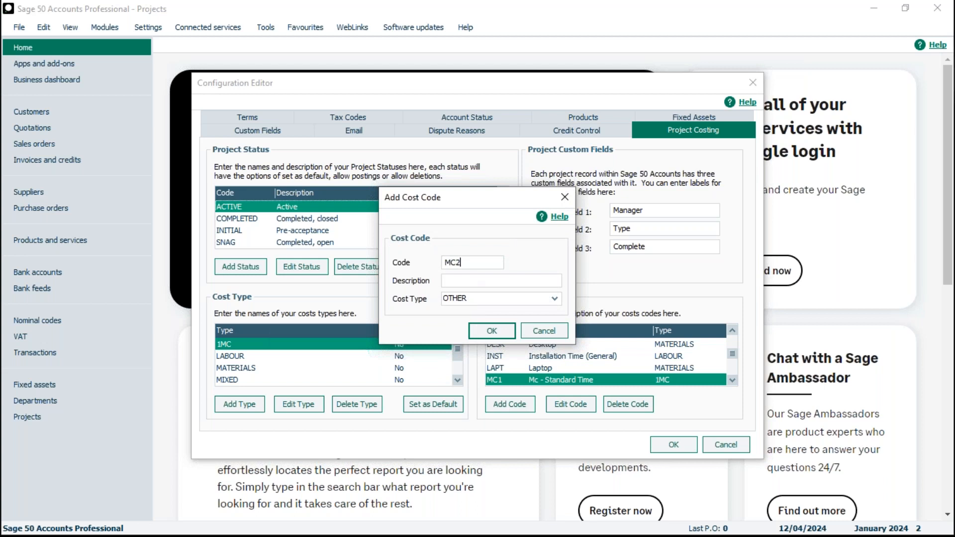
{"action": "left_click", "coordinate": [472, 280]}
{"action": "type", "text": "MC - Double time"}
{"action": "left_click", "coordinate": [465, 298]}
{"action": "left_click", "coordinate": [455, 372]}
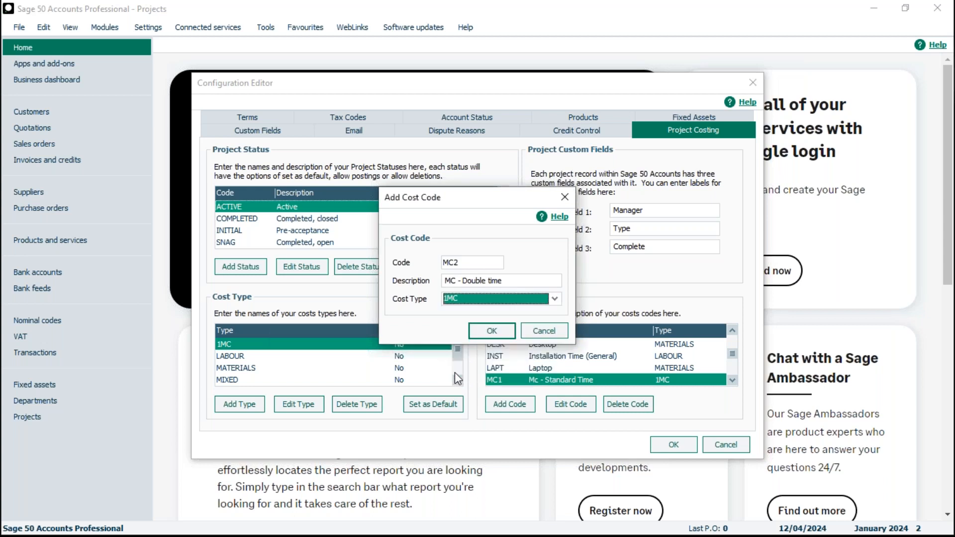
{"action": "left_click", "coordinate": [497, 330]}
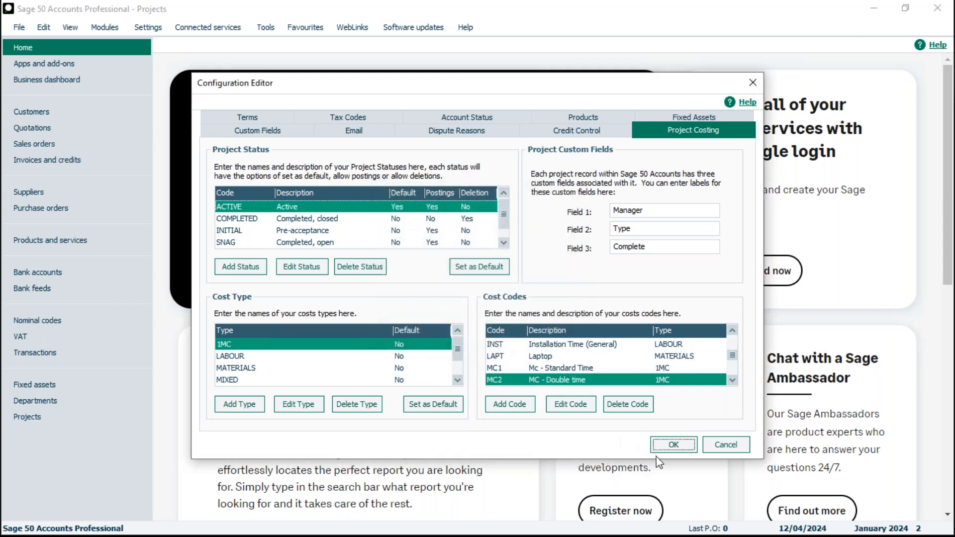
{"action": "left_click", "coordinate": [673, 444]}
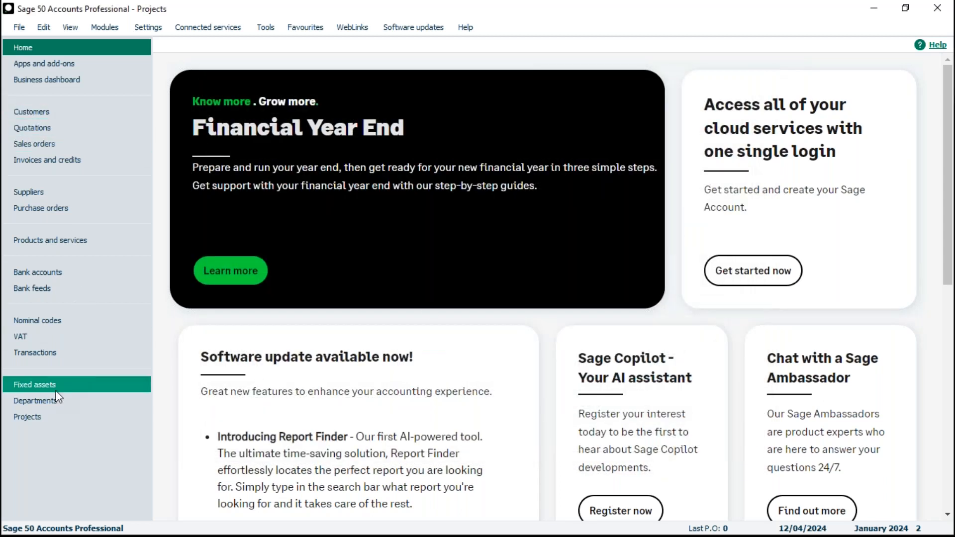
Step: Open the Test project record (reference 123) and examine its cost code budgets and analysis totals
{"action": "left_click", "coordinate": [34, 421]}
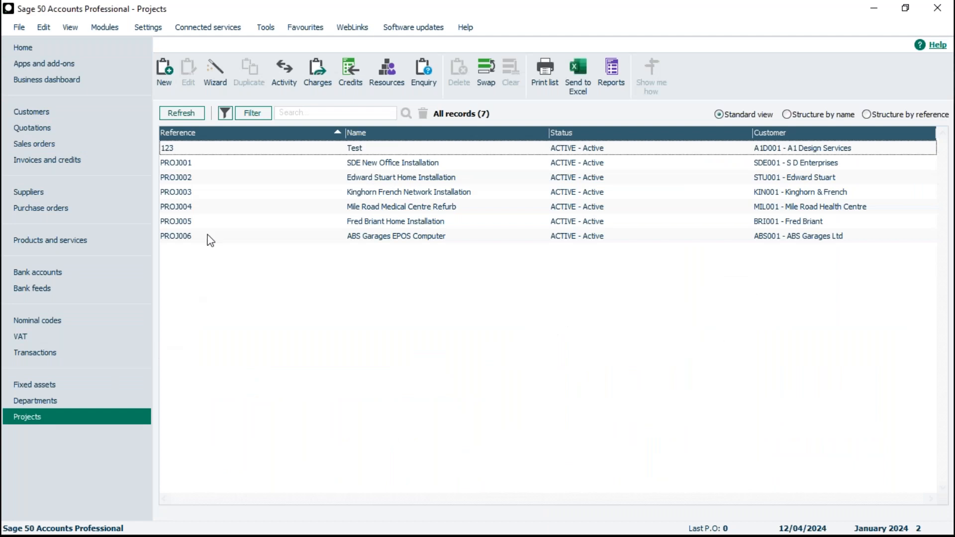
{"action": "double_click", "coordinate": [227, 152]}
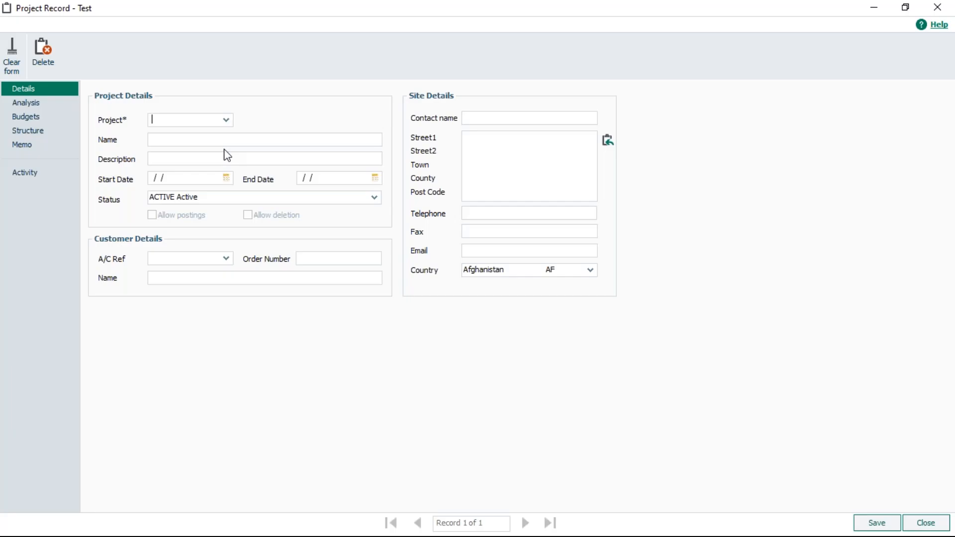
{"action": "left_click", "coordinate": [31, 115]}
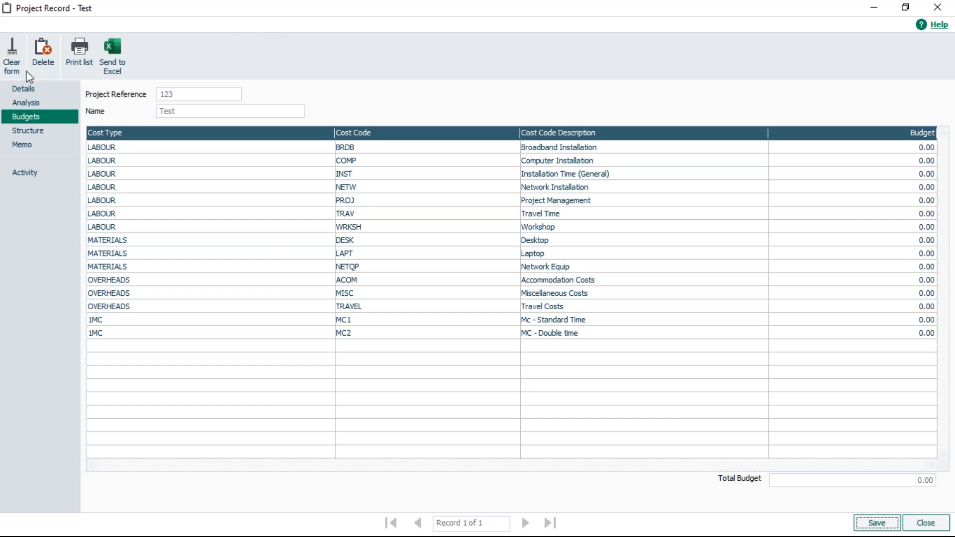
{"action": "left_click", "coordinate": [23, 103]}
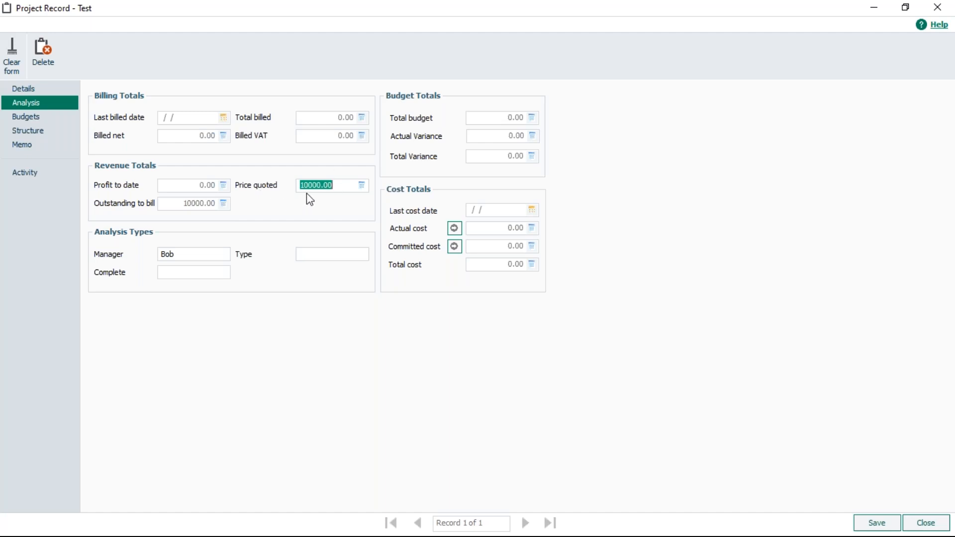
Step: In the Test project's budgets, set BRDB to 1000, DESK to 2000 and MC1 to 500
{"action": "left_click", "coordinate": [39, 115]}
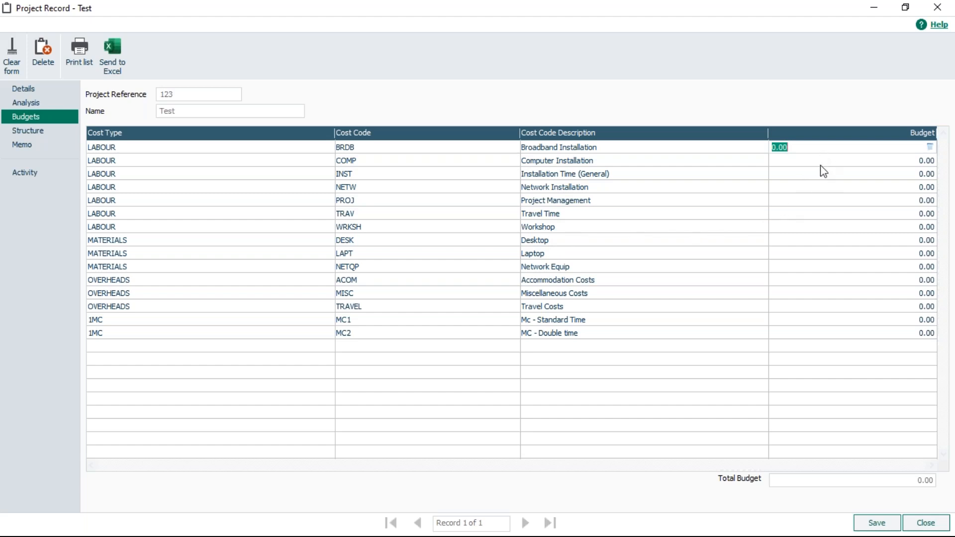
{"action": "type", "text": "1000"}
{"action": "key", "text": "Return"}
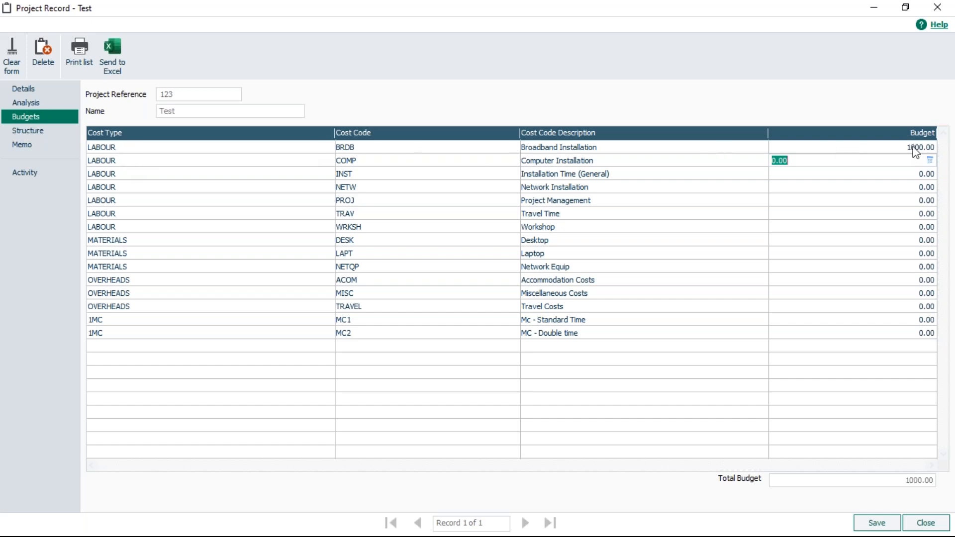
{"action": "left_click", "coordinate": [905, 219]}
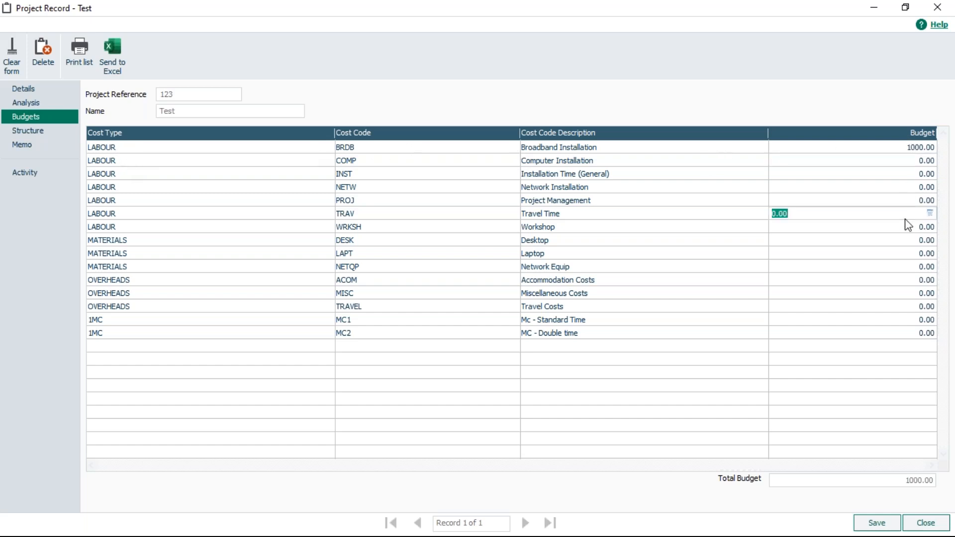
{"action": "left_click", "coordinate": [900, 230]}
{"action": "left_click", "coordinate": [898, 240]}
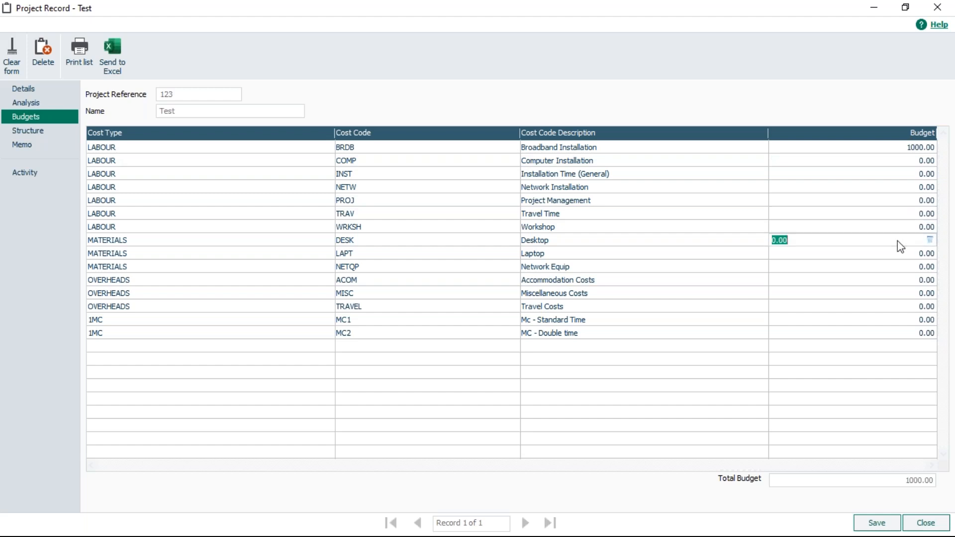
{"action": "type", "text": "2000"}
{"action": "key", "text": "Return"}
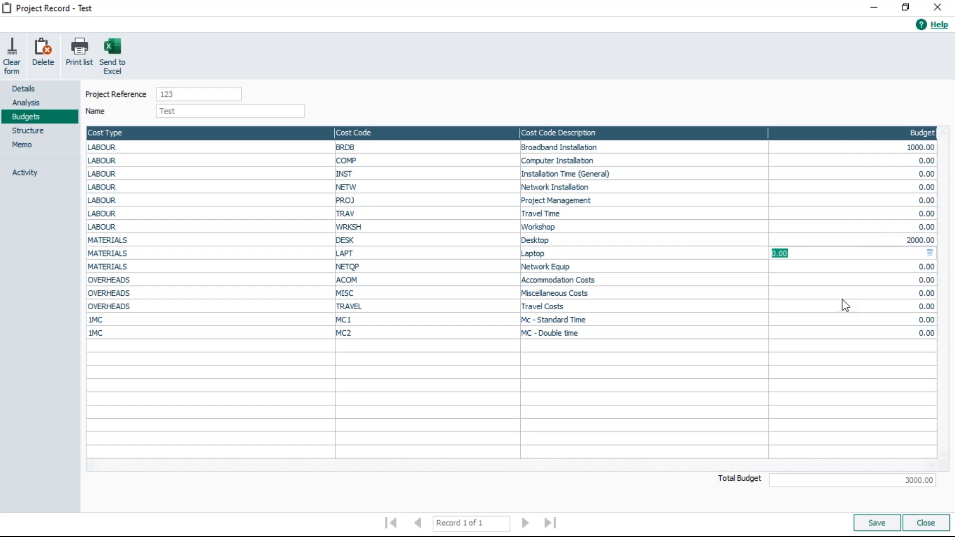
{"action": "left_click", "coordinate": [841, 321]}
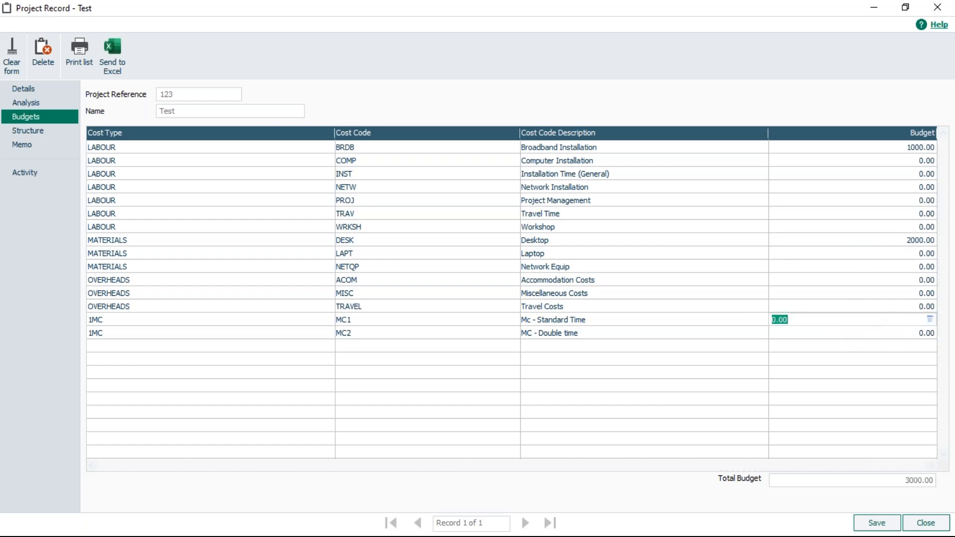
{"action": "type", "text": "500"}
{"action": "key", "text": "Return"}
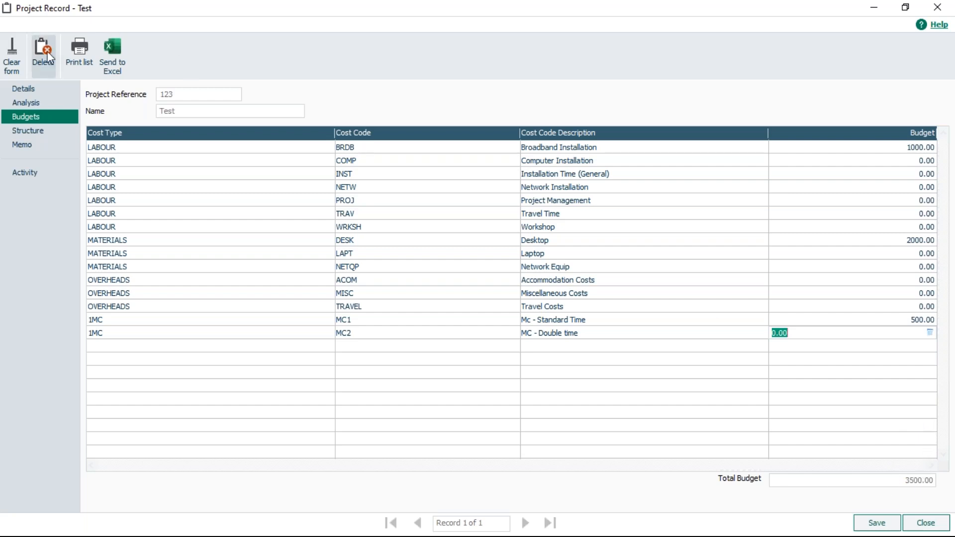
Step: Check the Test project's budget totals in its analysis and return to the cost code budgets
{"action": "left_click", "coordinate": [29, 102]}
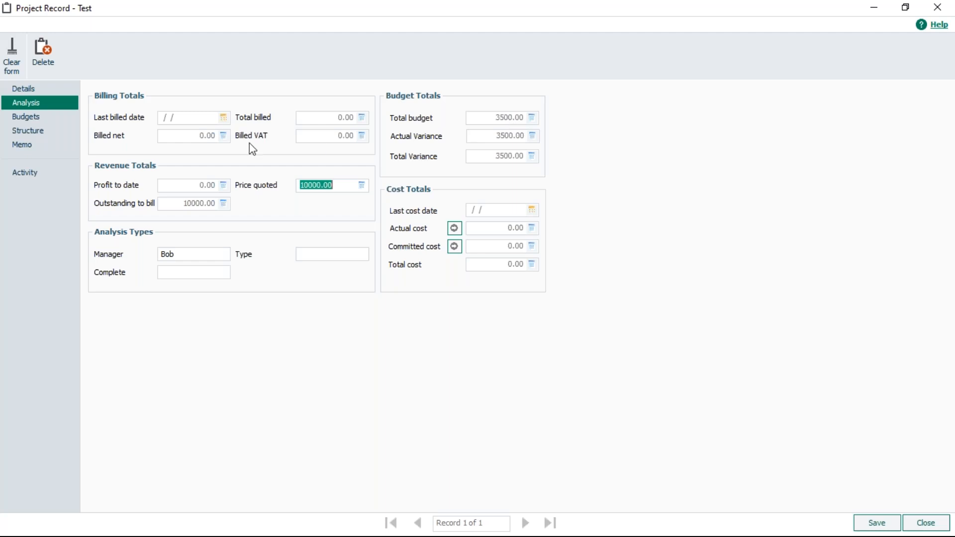
{"action": "left_click", "coordinate": [36, 118]}
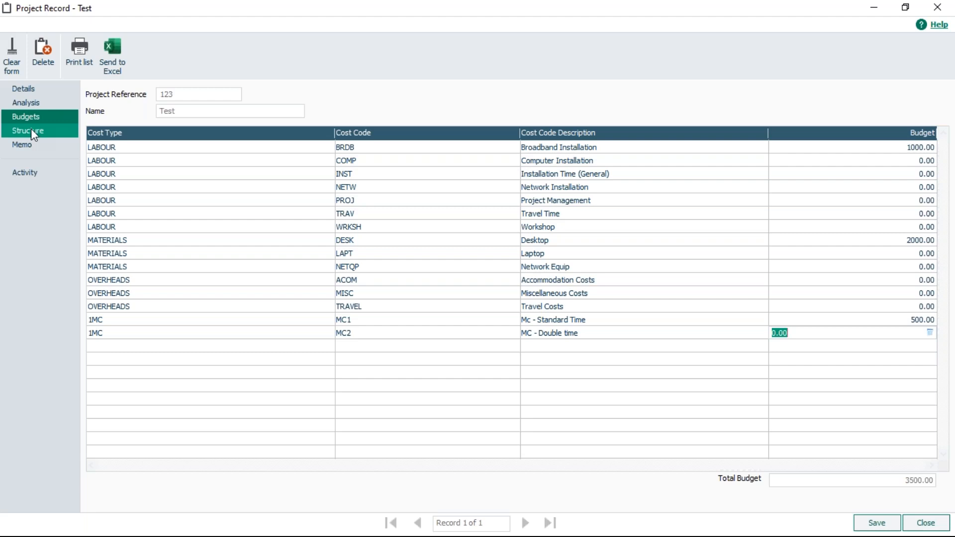
{"action": "key", "text": "alt+Tab"}
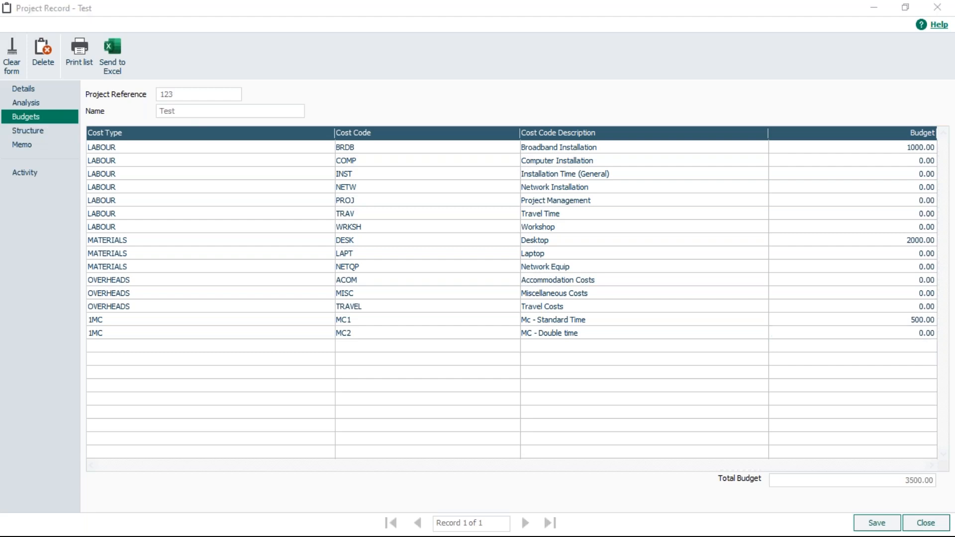
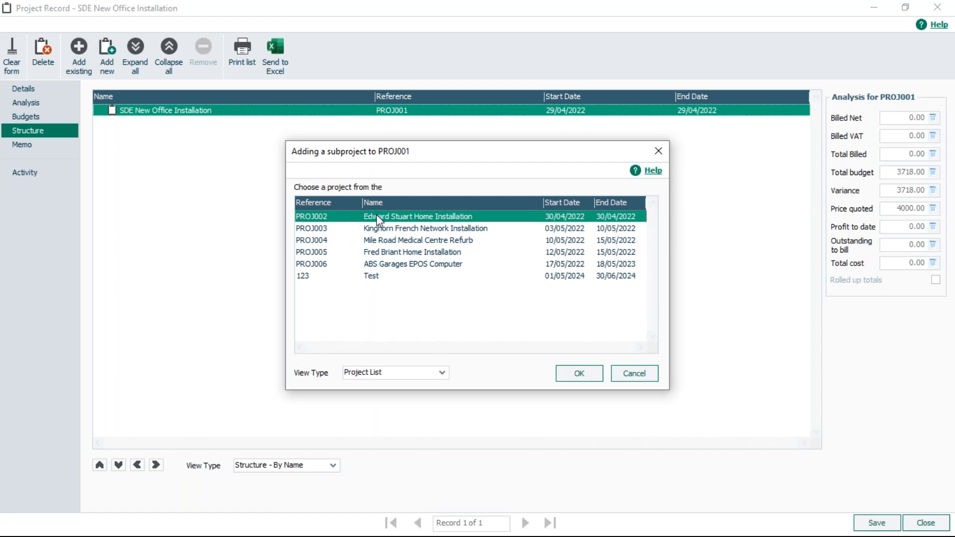
Step: Try to add existing projects PROJ002 and 123 as subprojects of PROJ001, and cancel the selection
{"action": "left_click", "coordinate": [572, 372]}
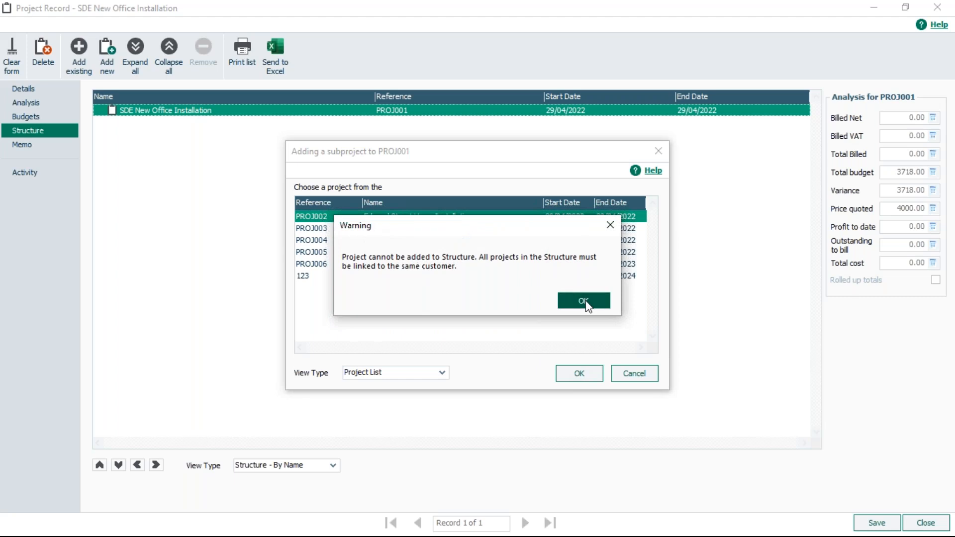
{"action": "left_click", "coordinate": [585, 301]}
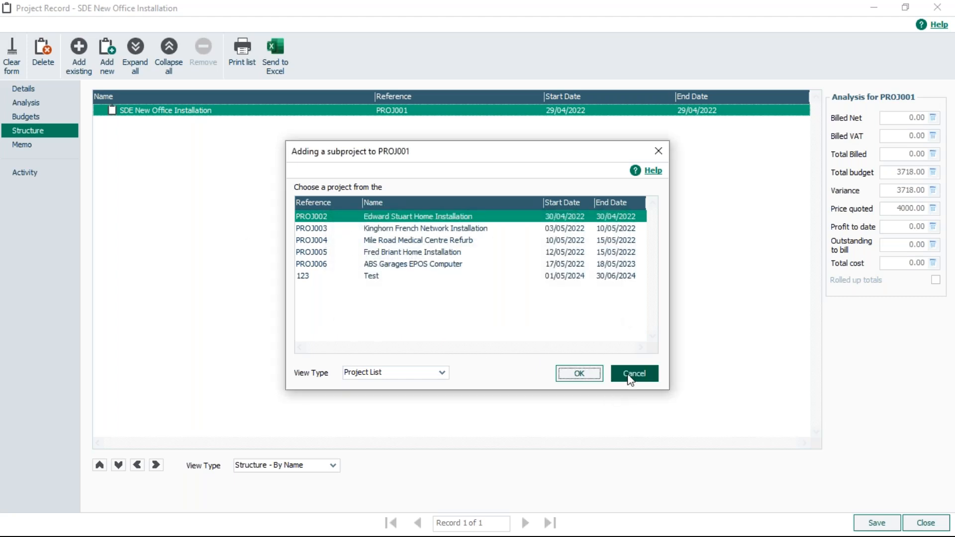
{"action": "left_click", "coordinate": [315, 278]}
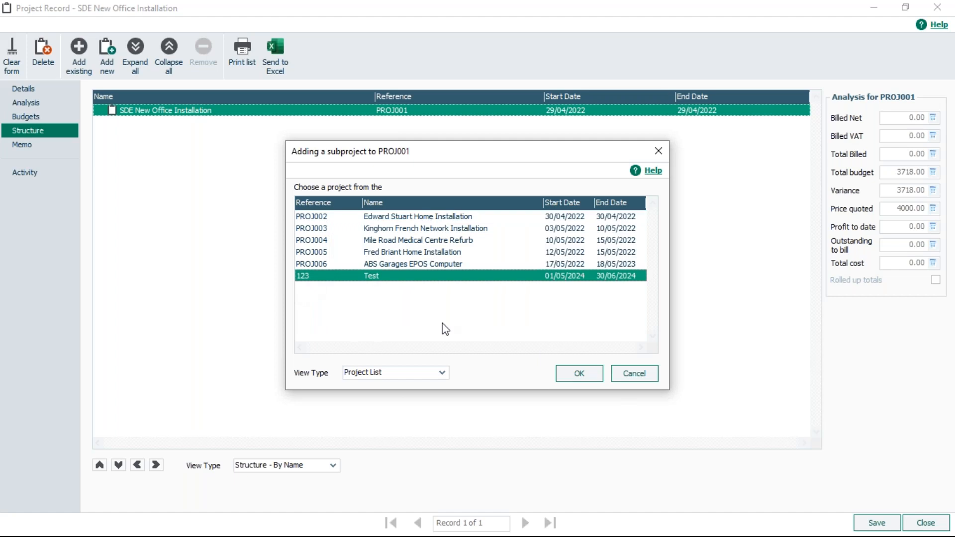
{"action": "left_click", "coordinate": [579, 378]}
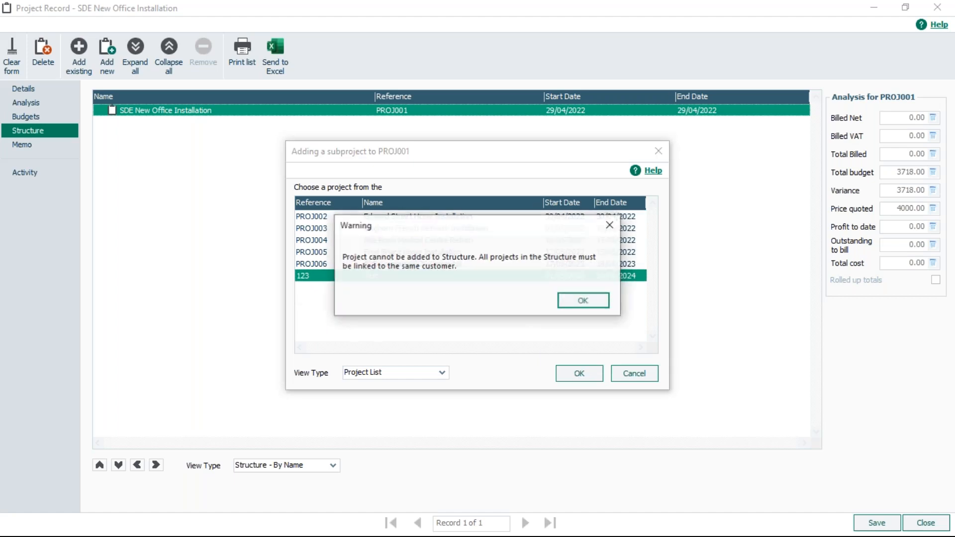
{"action": "left_click", "coordinate": [586, 302]}
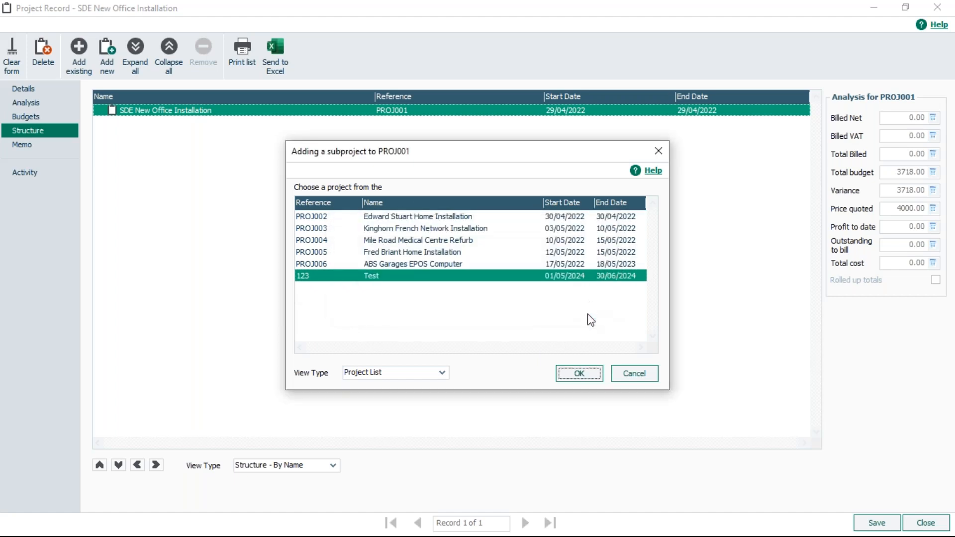
{"action": "left_click", "coordinate": [629, 378]}
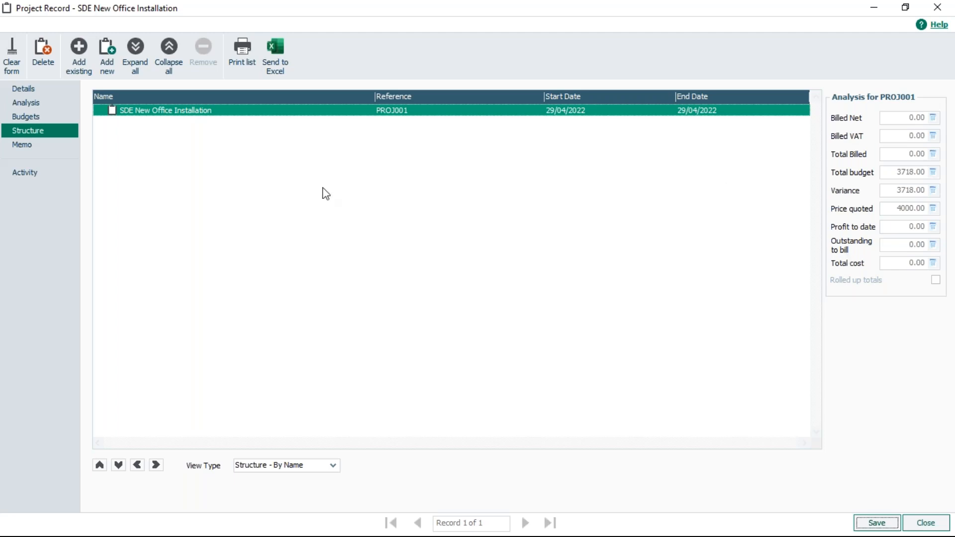
Step: Enter sample text in the memo of PROJ001, one fragment per line from "gfhfdf" to "fghf"
{"action": "left_click", "coordinate": [25, 147]}
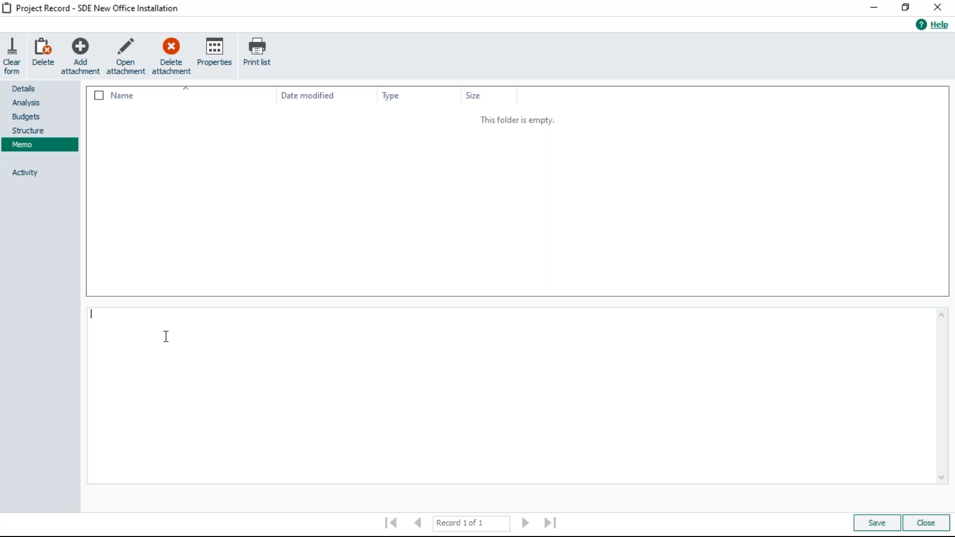
{"action": "type", "text": "gfhfdf d h h dfh fd h fdh fg h fgh"}
{"action": "key", "text": "Return"}
{"action": "type", "text": "fghf"}
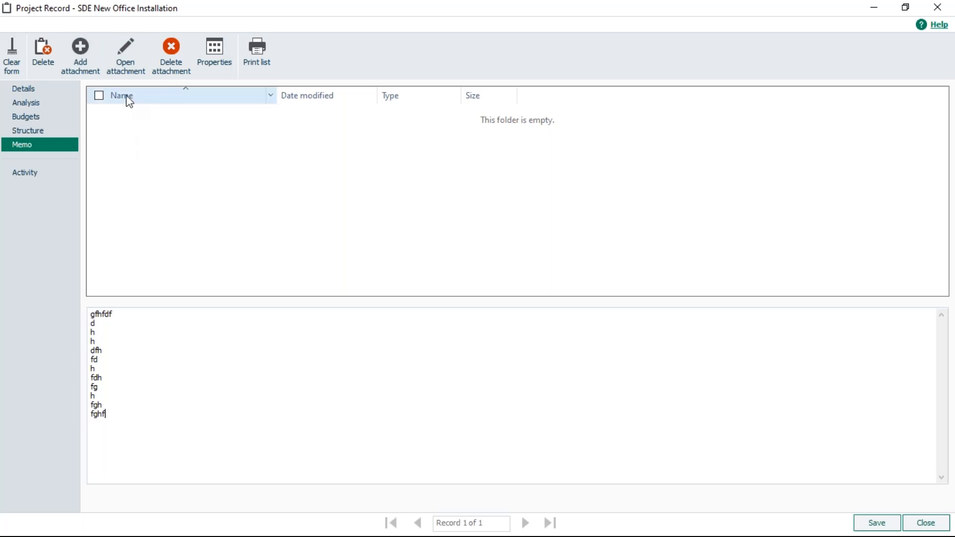
{"action": "left_click", "coordinate": [81, 53]}
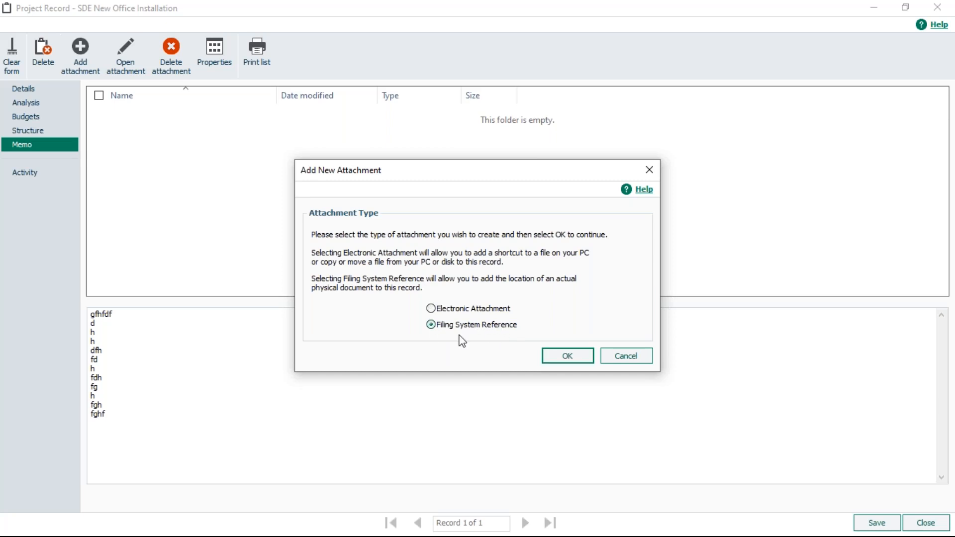
{"action": "left_click", "coordinate": [557, 358]}
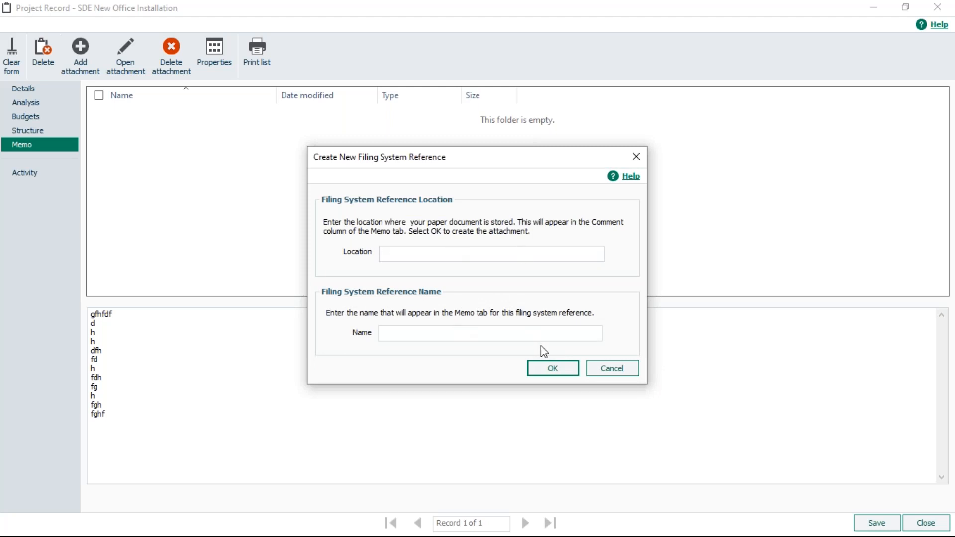
{"action": "left_click", "coordinate": [621, 364]}
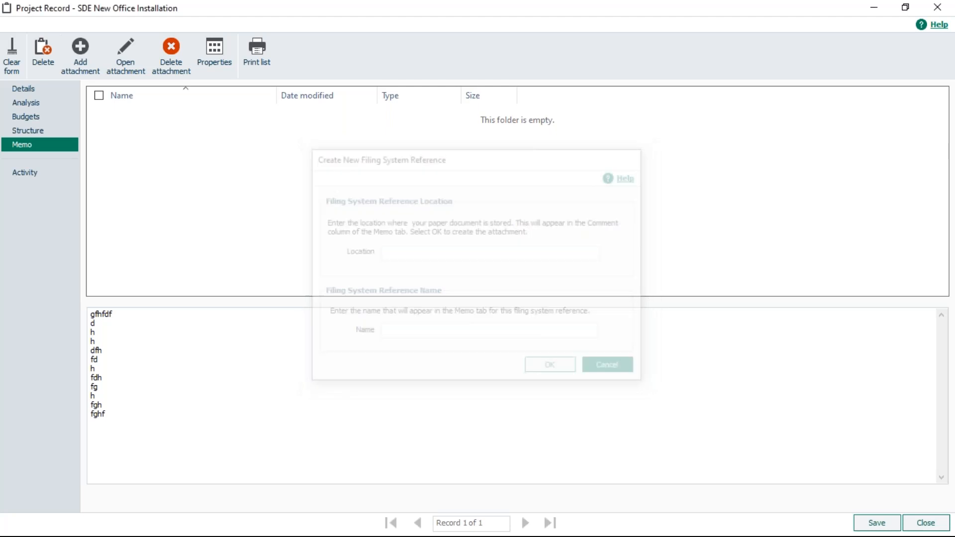
Step: Add an electronic attachment to PROJ001 using Email text.txt from the desktop's Admin folder, leaving the file in its current location
{"action": "left_click", "coordinate": [84, 46]}
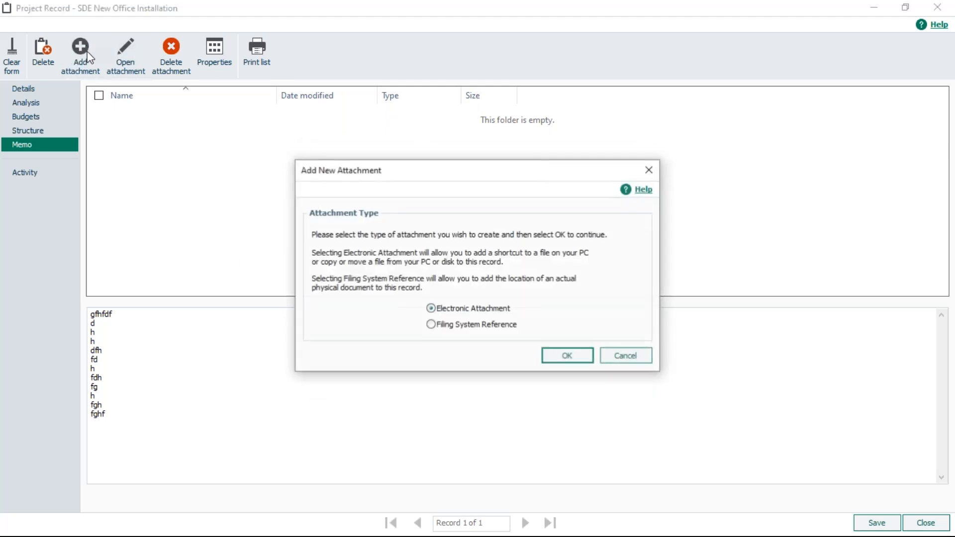
{"action": "left_click", "coordinate": [564, 359]}
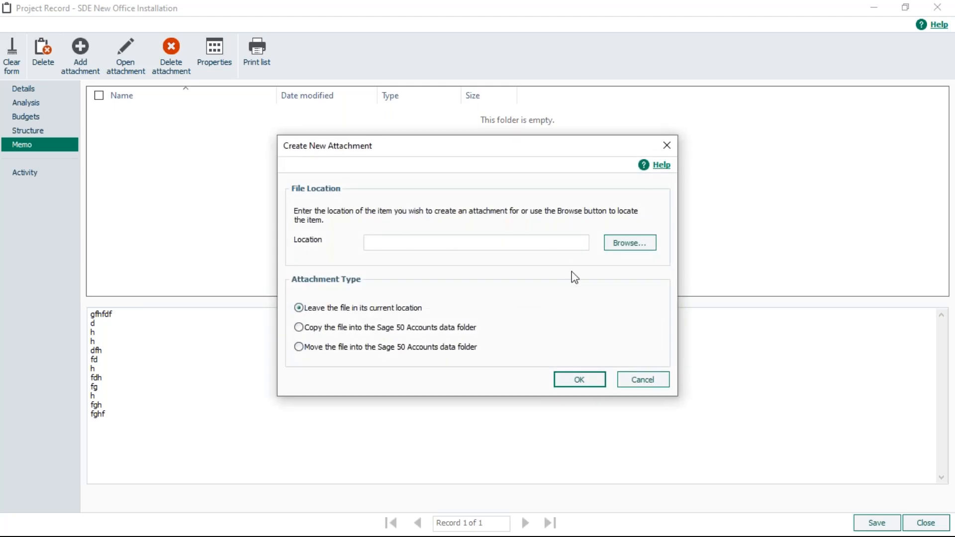
{"action": "left_click", "coordinate": [632, 244]}
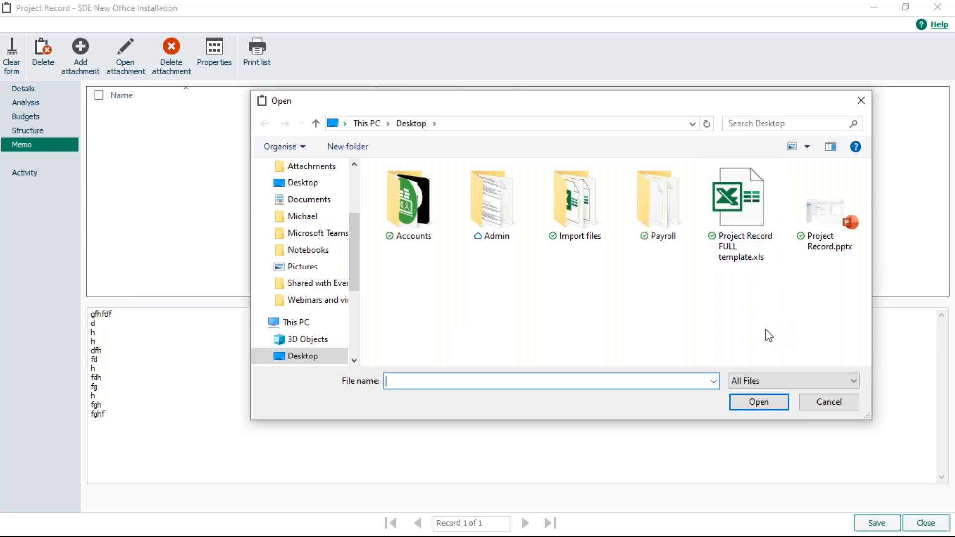
{"action": "left_click", "coordinate": [498, 211]}
{"action": "double_click", "coordinate": [498, 211]}
{"action": "scroll", "coordinate": [481, 311], "scroll_direction": "down", "scroll_amount": 15}
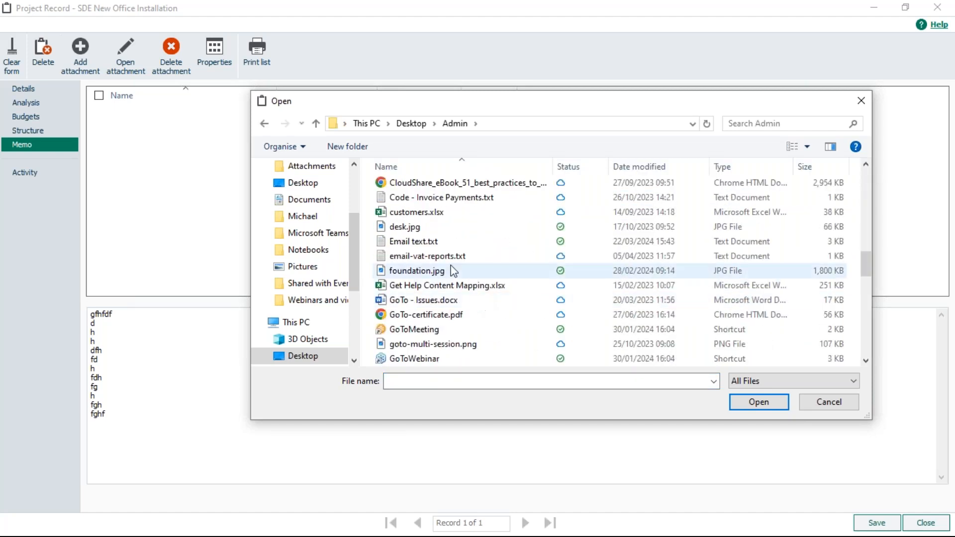
{"action": "left_click", "coordinate": [427, 243]}
{"action": "left_click", "coordinate": [757, 402]}
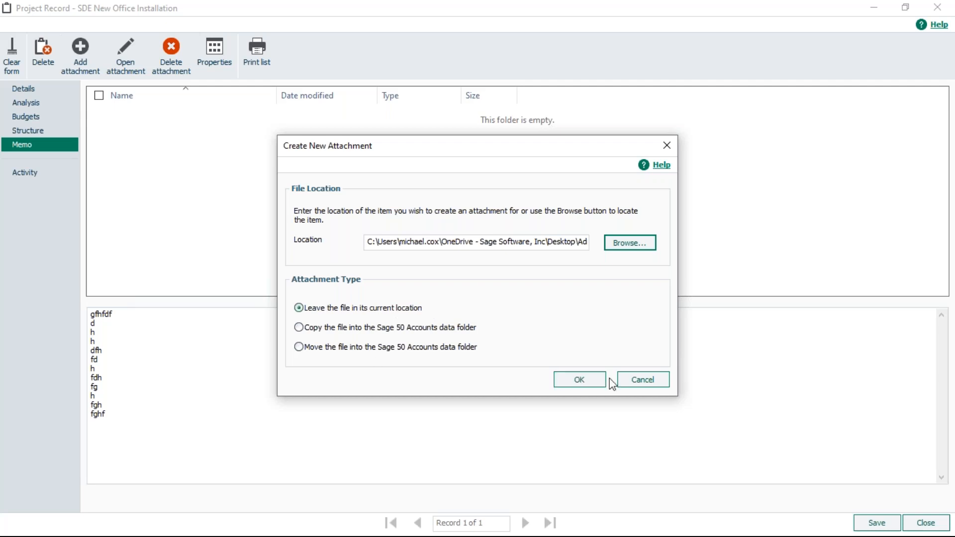
{"action": "left_click", "coordinate": [583, 378]}
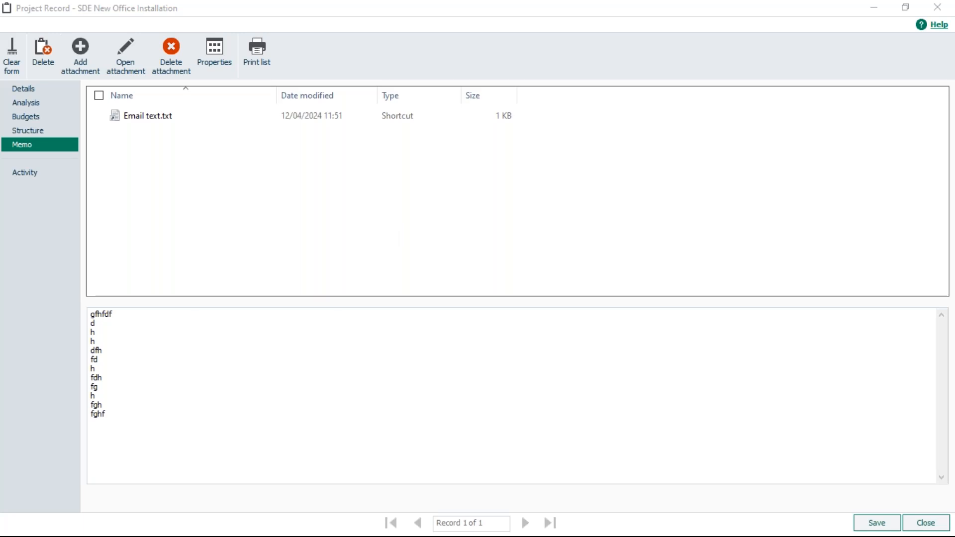
Step: Save the PROJ001 record and close it
{"action": "left_click", "coordinate": [936, 8]}
{"action": "left_click", "coordinate": [875, 523]}
{"action": "left_click", "coordinate": [925, 525]}
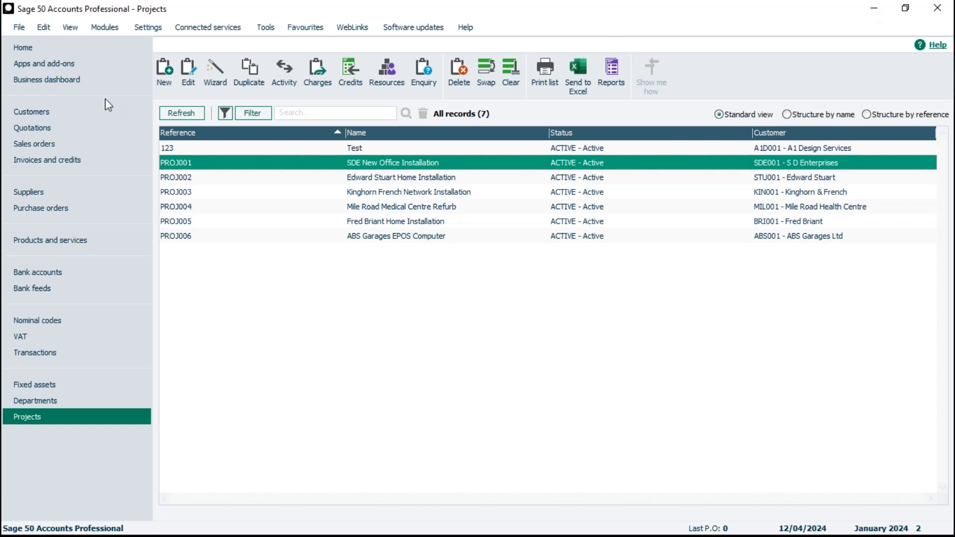
Step: View the folder of import templates linked from the Data Import wizard, and exit the wizard
{"action": "left_click", "coordinate": [21, 29]}
{"action": "left_click", "coordinate": [36, 192]}
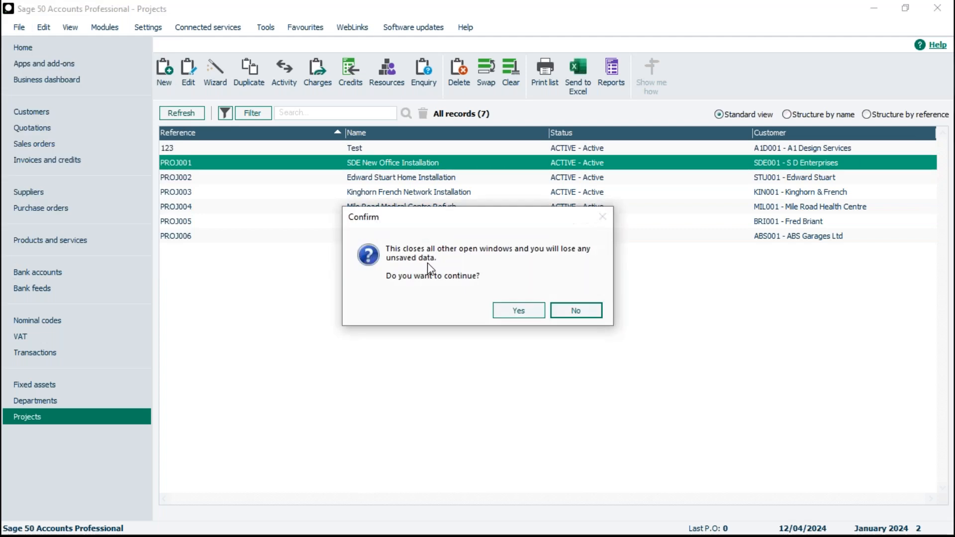
{"action": "left_click", "coordinate": [513, 310]}
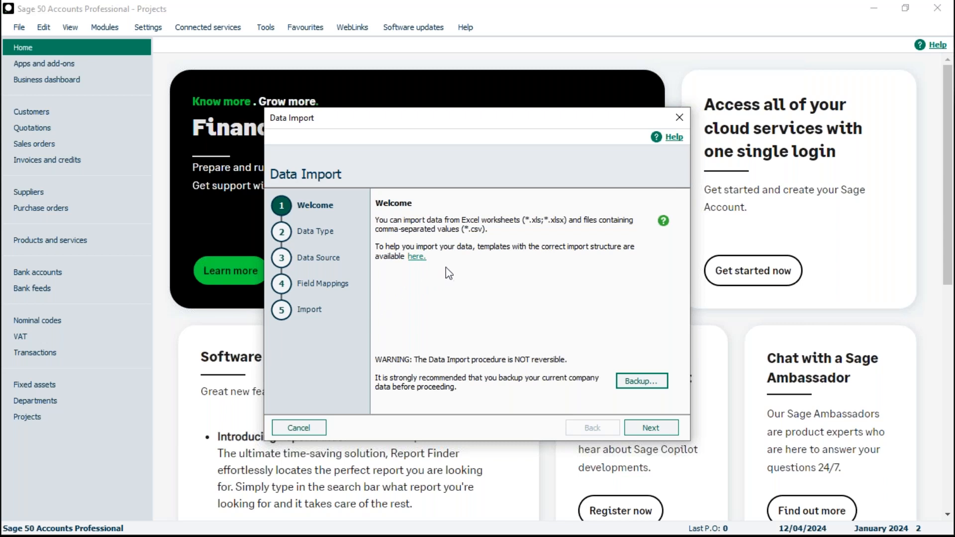
{"action": "left_click", "coordinate": [416, 256]}
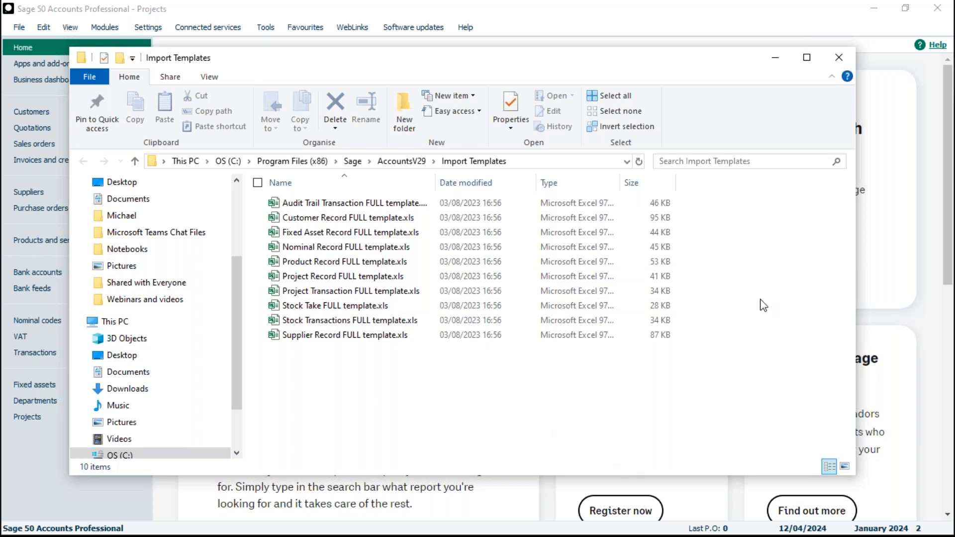
{"action": "left_click", "coordinate": [838, 57]}
{"action": "left_click", "coordinate": [297, 427]}
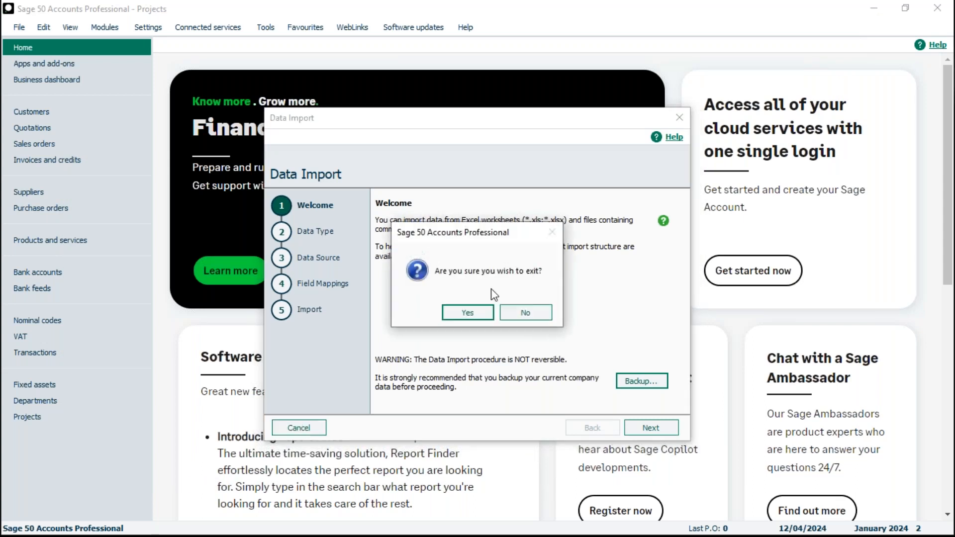
{"action": "left_click", "coordinate": [444, 312]}
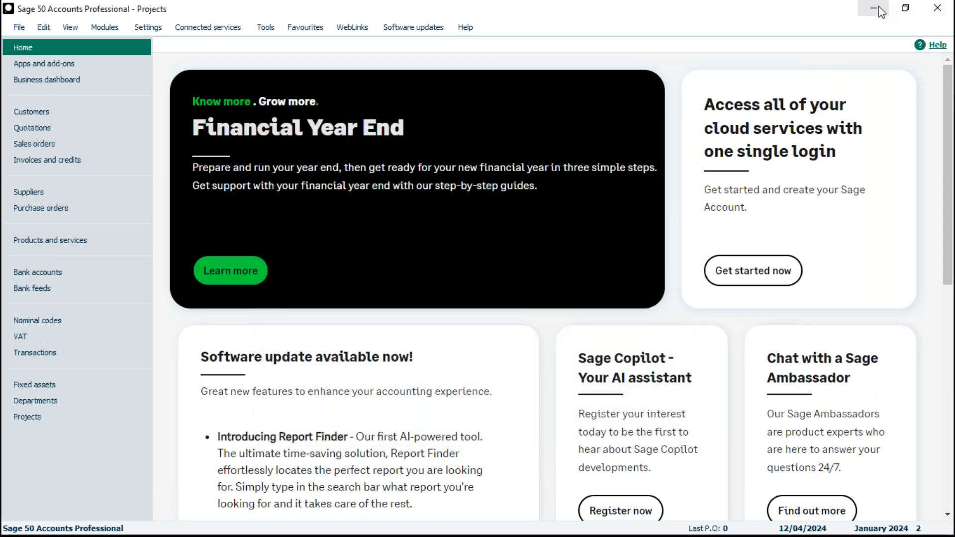
Step: Switch to Excel by opening Project Record FULL template.xls from the desktop, and maximise the workbook
{"action": "left_click", "coordinate": [876, 7]}
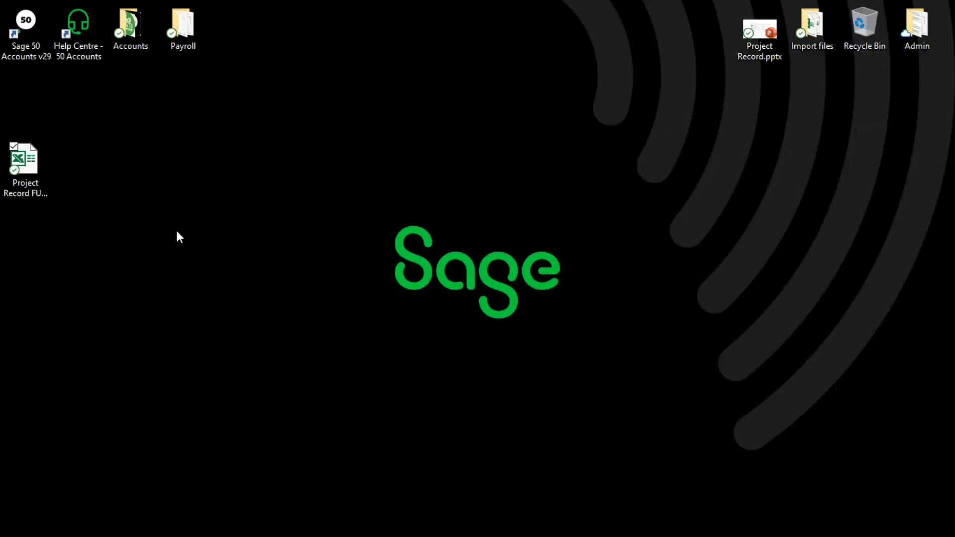
{"action": "left_click", "coordinate": [31, 156]}
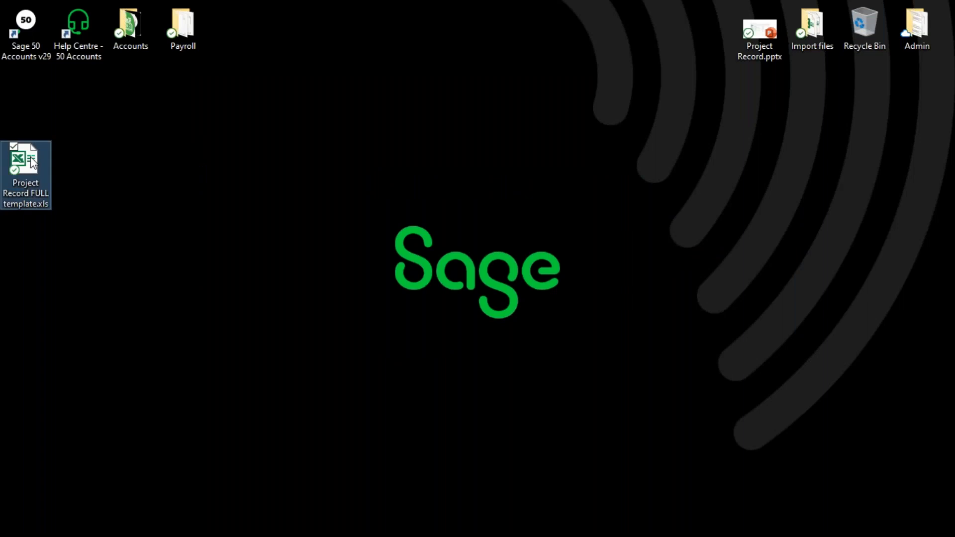
{"action": "double_click", "coordinate": [31, 157]}
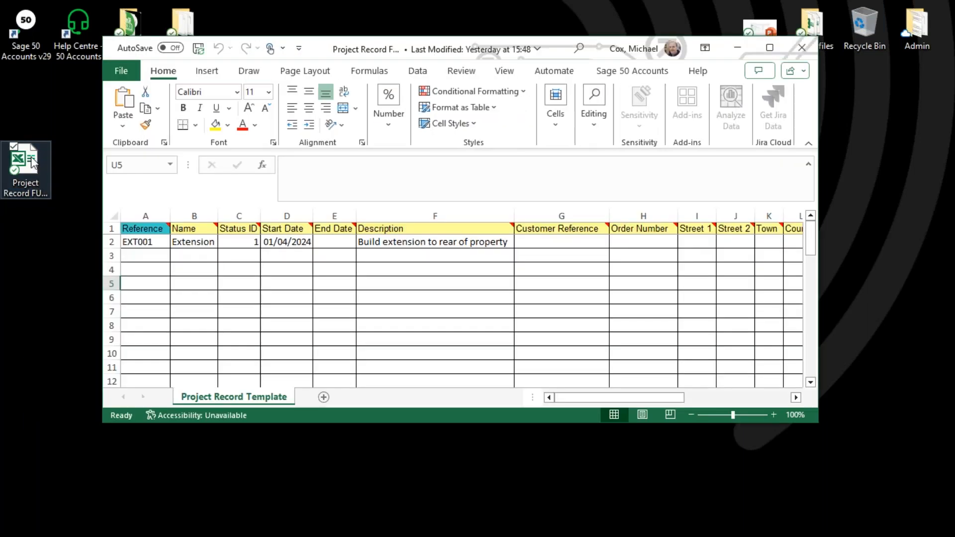
{"action": "left_click", "coordinate": [770, 48]}
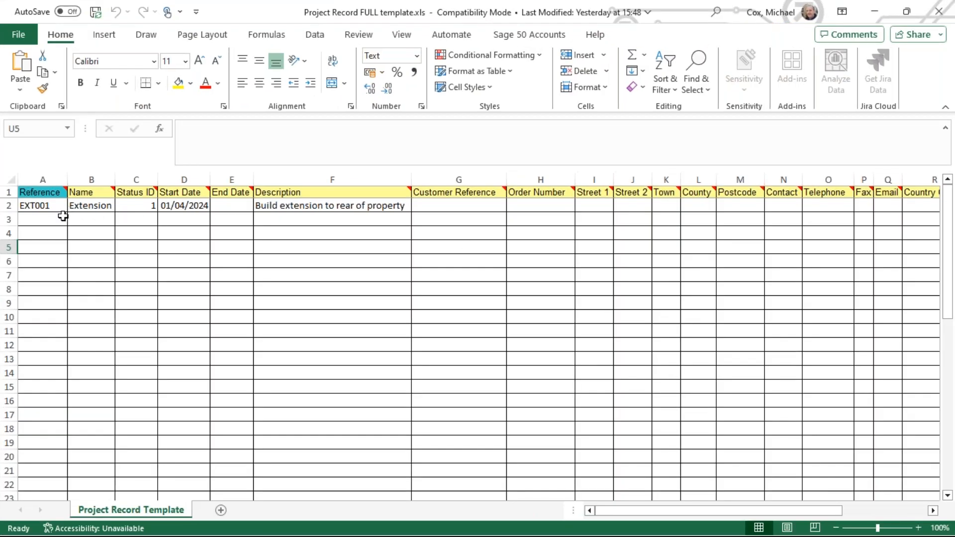
Step: Add a project in row 3 of the template with reference GARAGE and name Garage
{"action": "mouse_move", "coordinate": [48, 197]}
{"action": "left_click", "coordinate": [55, 219]}
{"action": "type", "text": "GArage"}
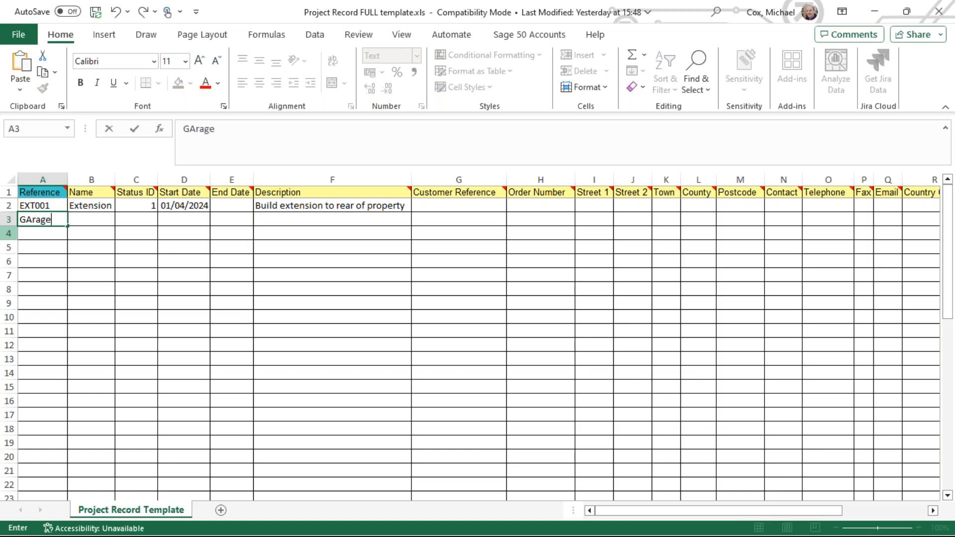
{"action": "key", "text": "BackSpace"}
{"action": "key", "text": "BackSpace"}
{"action": "key", "text": "BackSpace"}
{"action": "key", "text": "BackSpace"}
{"action": "type", "text": "RAGE"}
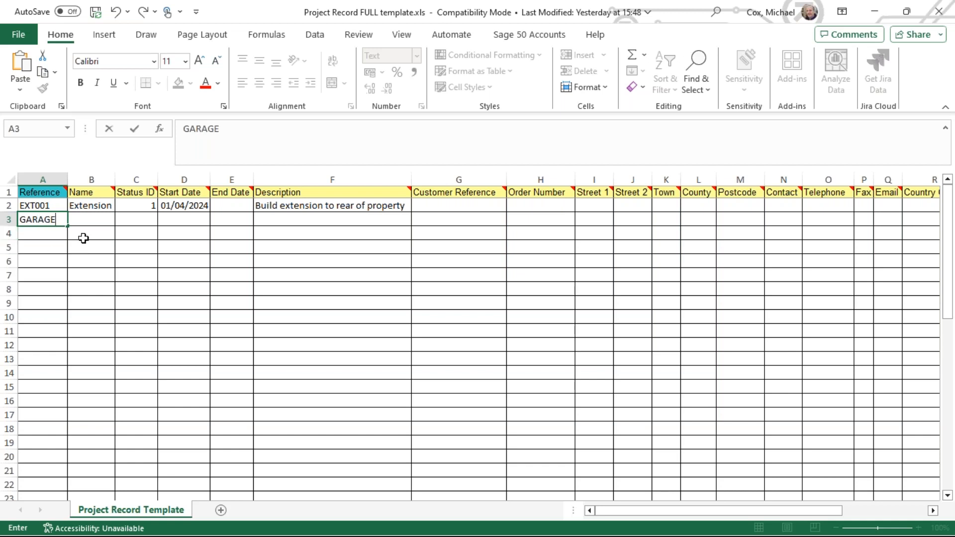
{"action": "left_click", "coordinate": [88, 222]}
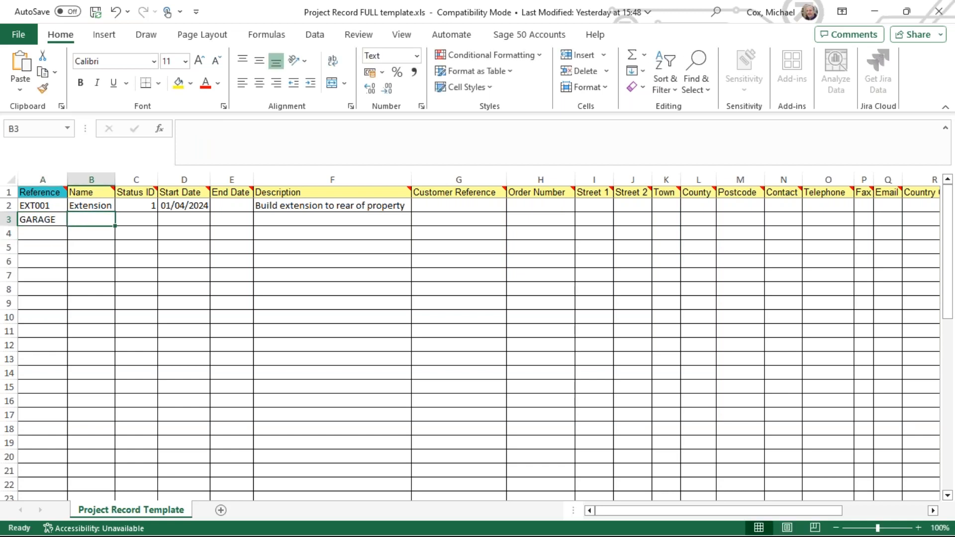
{"action": "type", "text": "Garage"}
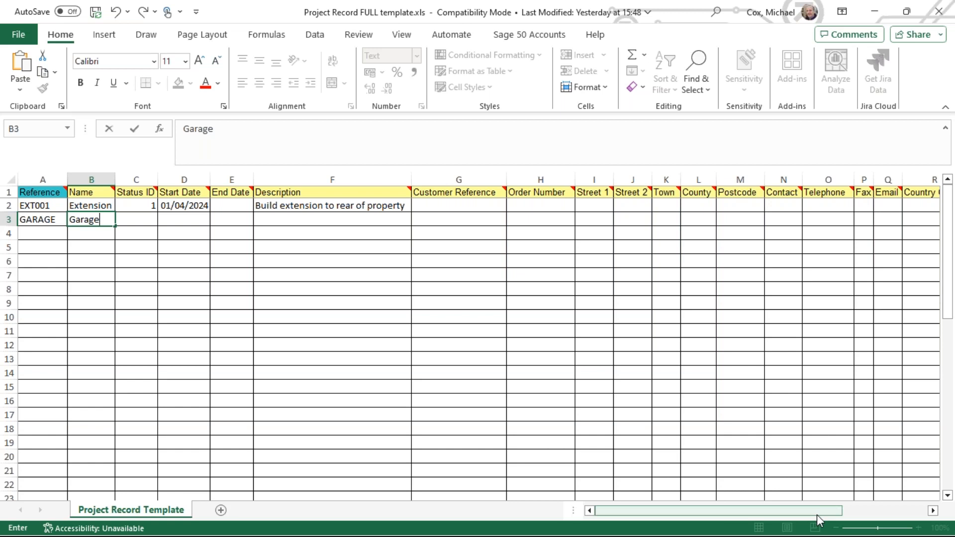
Step: Set the Garage project's Price Quoted to 7500, and close the template workbook with its changes saved
{"action": "left_click_drag", "start_coordinate": [819, 511], "coordinate": [922, 510]}
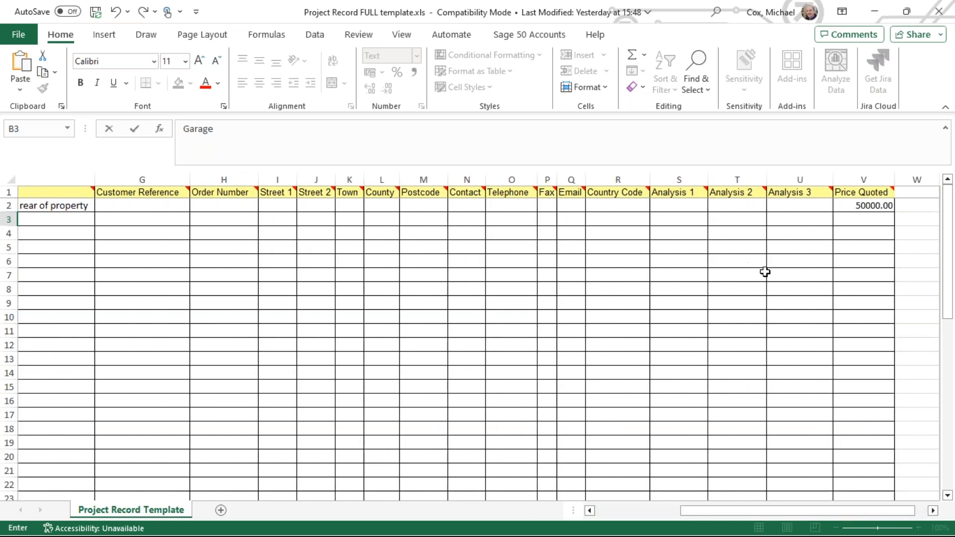
{"action": "left_click", "coordinate": [868, 222]}
{"action": "type", "text": "7500"}
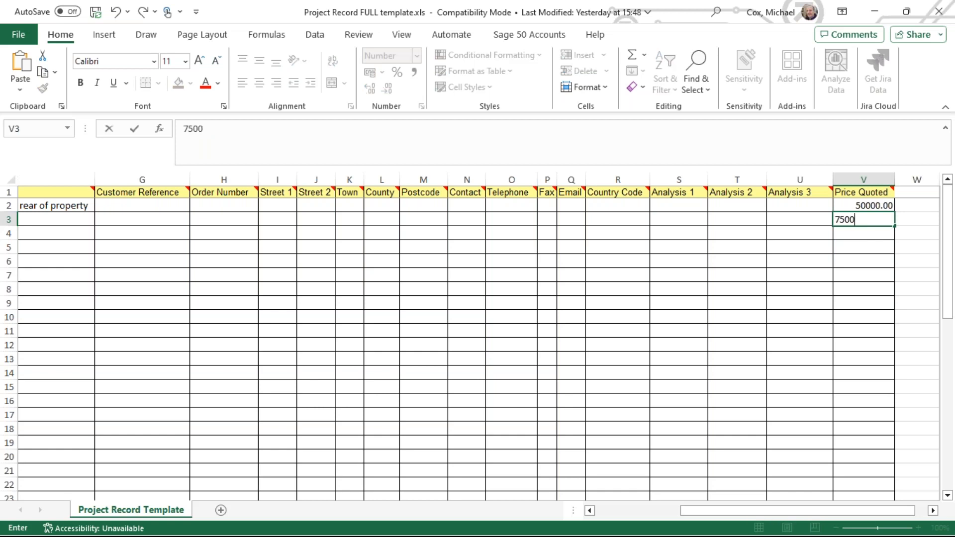
{"action": "key", "text": "Tab"}
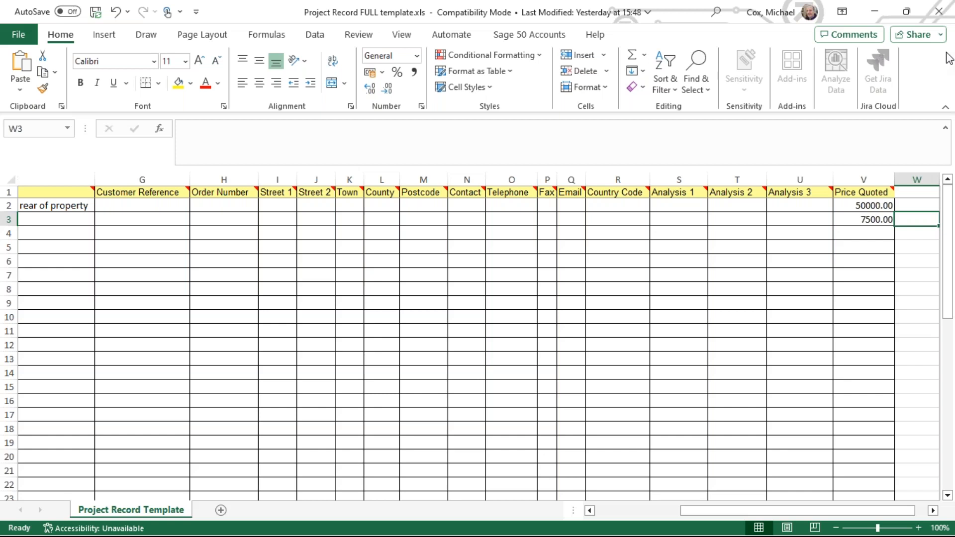
{"action": "left_click", "coordinate": [939, 11]}
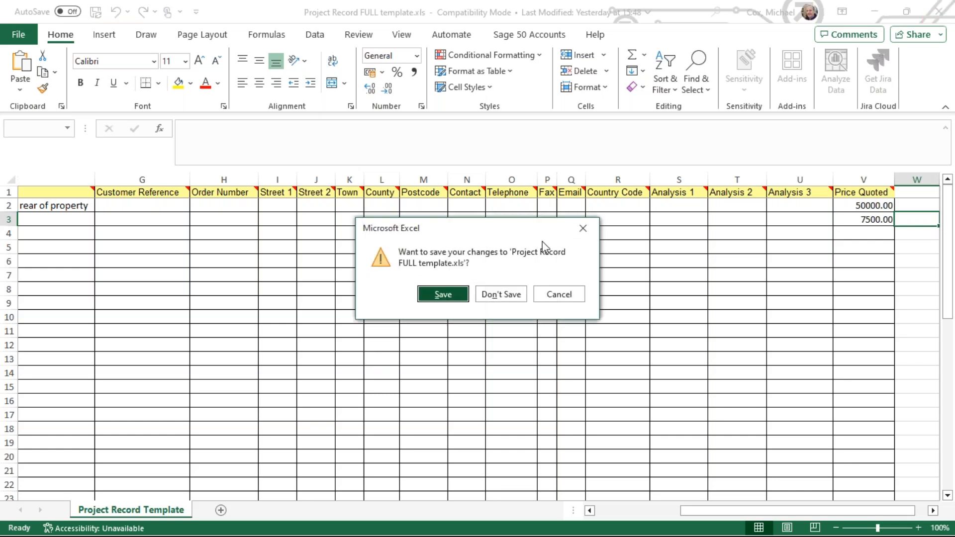
{"action": "left_click", "coordinate": [439, 294]}
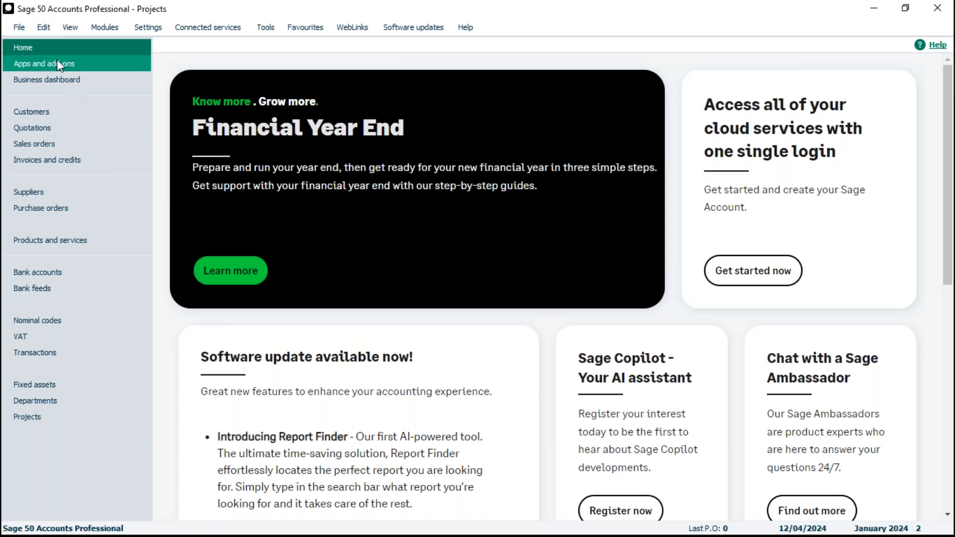
Step: Start a data import in Sage 50 Accounts without a backup and choose Project records as the data type
{"action": "left_click", "coordinate": [24, 25]}
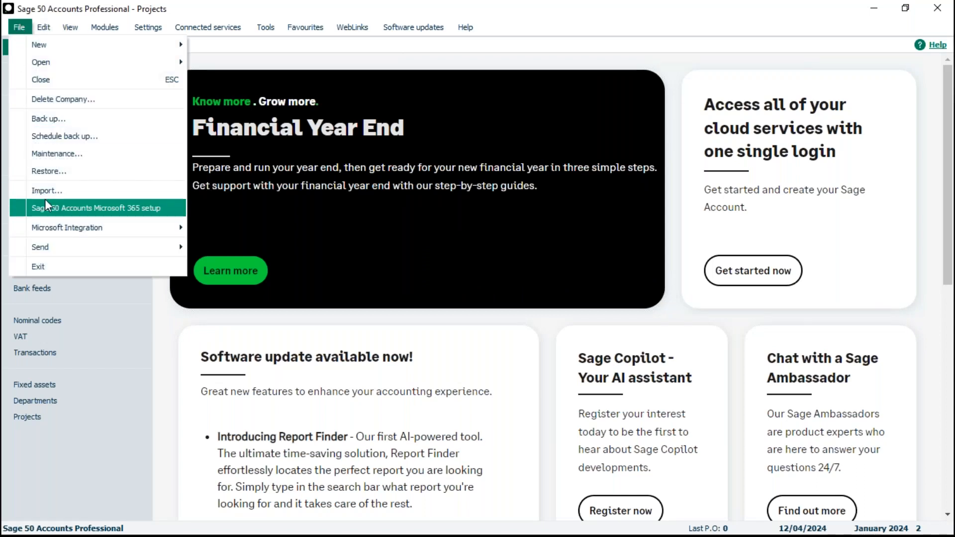
{"action": "left_click", "coordinate": [45, 193]}
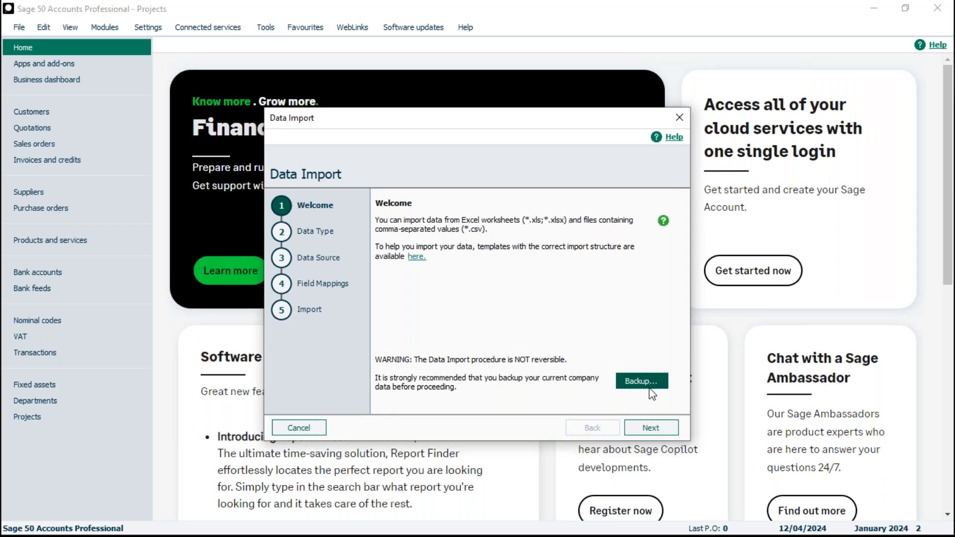
{"action": "left_click", "coordinate": [650, 429]}
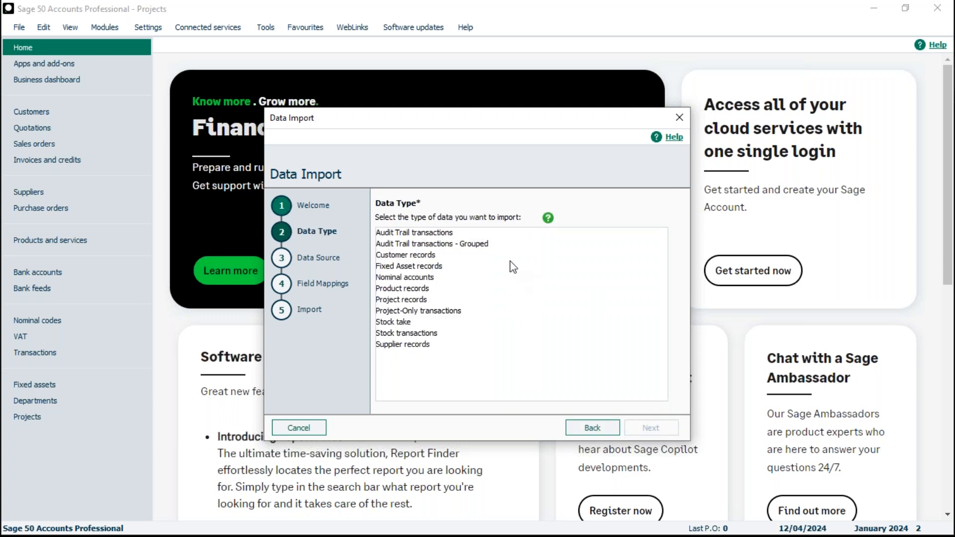
{"action": "left_click", "coordinate": [400, 300]}
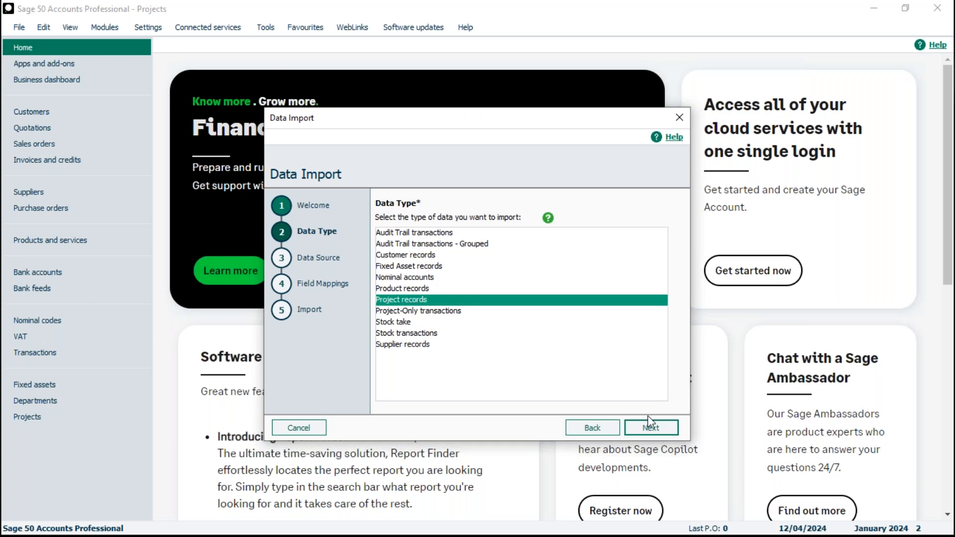
{"action": "left_click", "coordinate": [652, 429]}
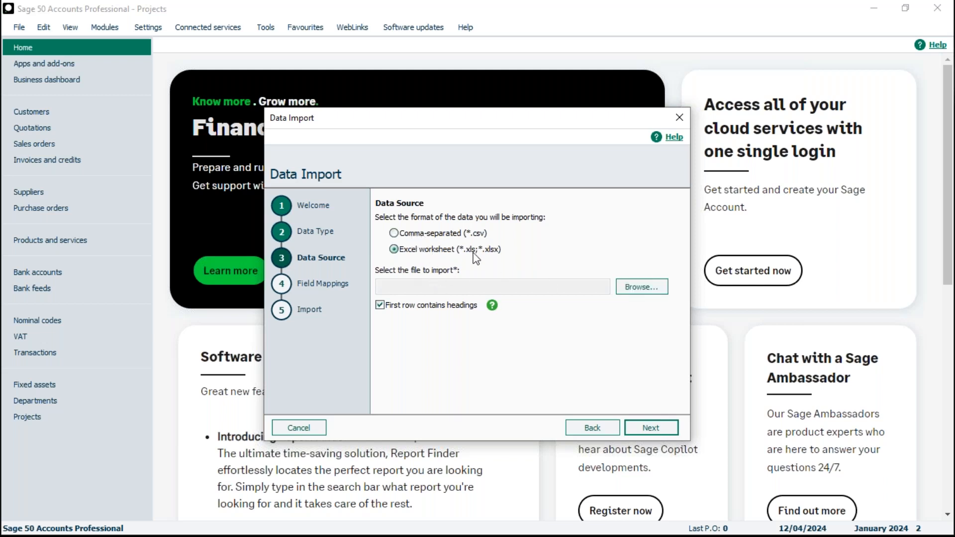
Step: Choose Project Record FULL template.xls from the desktop as the Excel import file and continue to the field mappings
{"action": "left_click", "coordinate": [647, 291]}
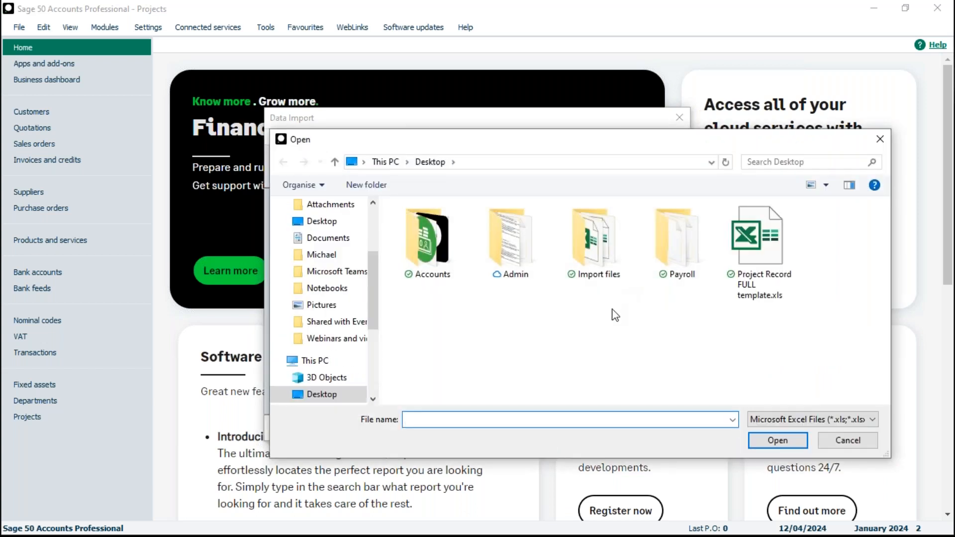
{"action": "left_click", "coordinate": [763, 247]}
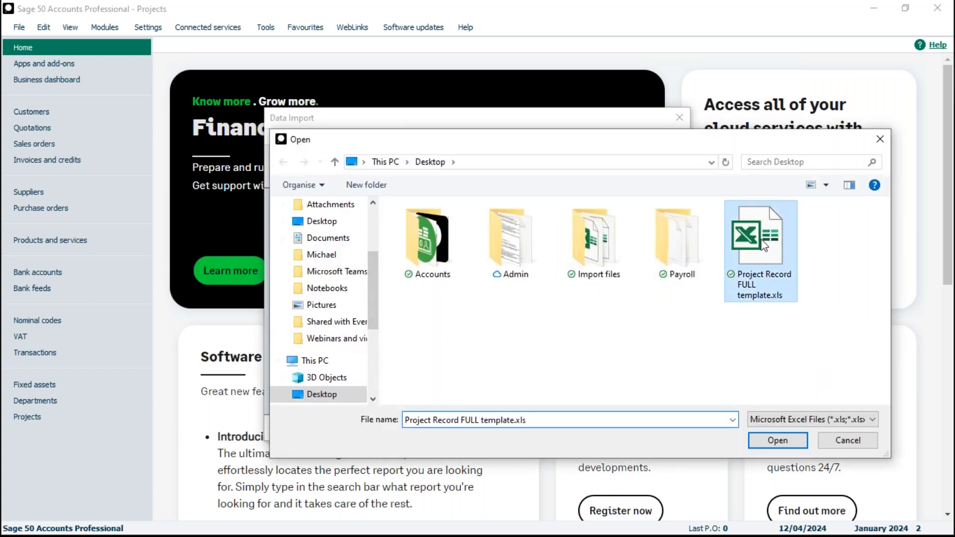
{"action": "left_click", "coordinate": [787, 441]}
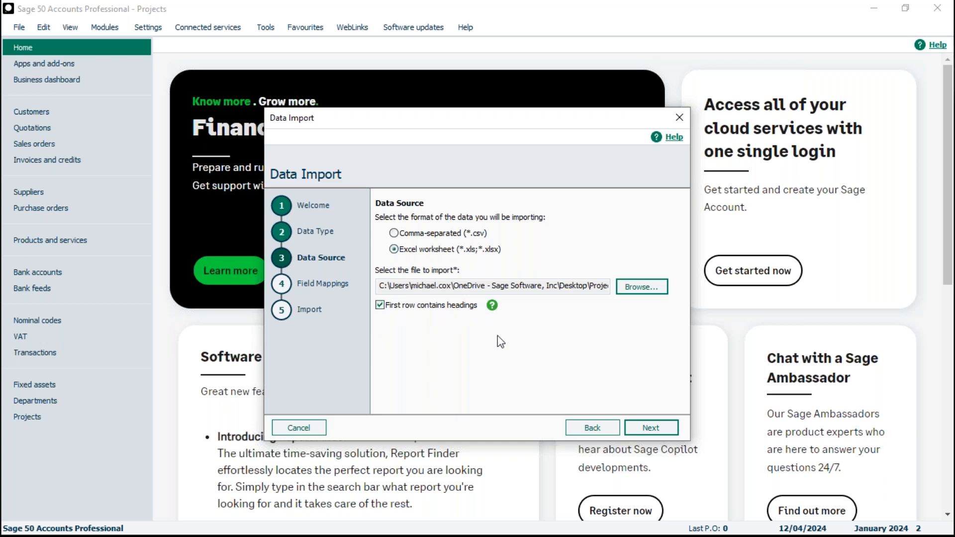
{"action": "left_click", "coordinate": [656, 431]}
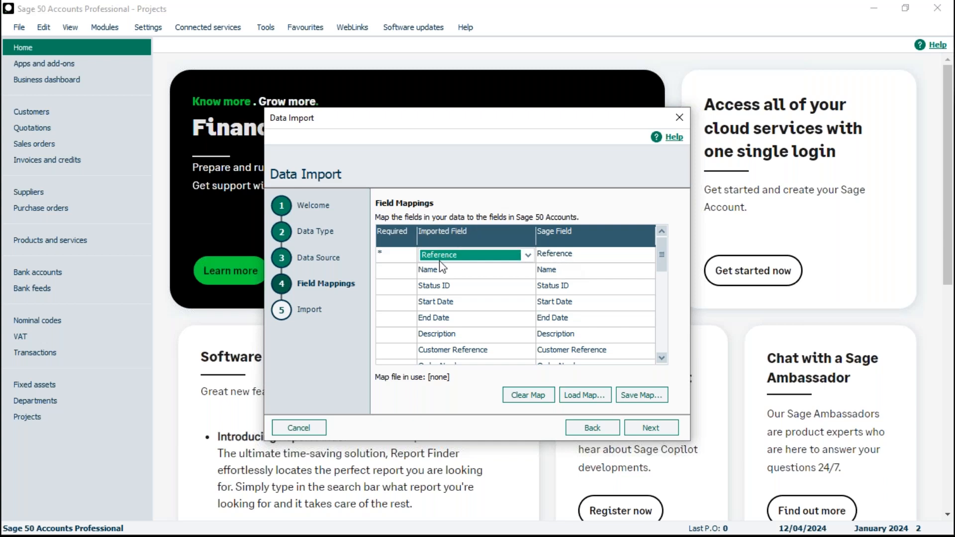
Step: Turn off the first-row headings option and compare the imported-field choices for Reference with and without headings
{"action": "left_click", "coordinate": [528, 256]}
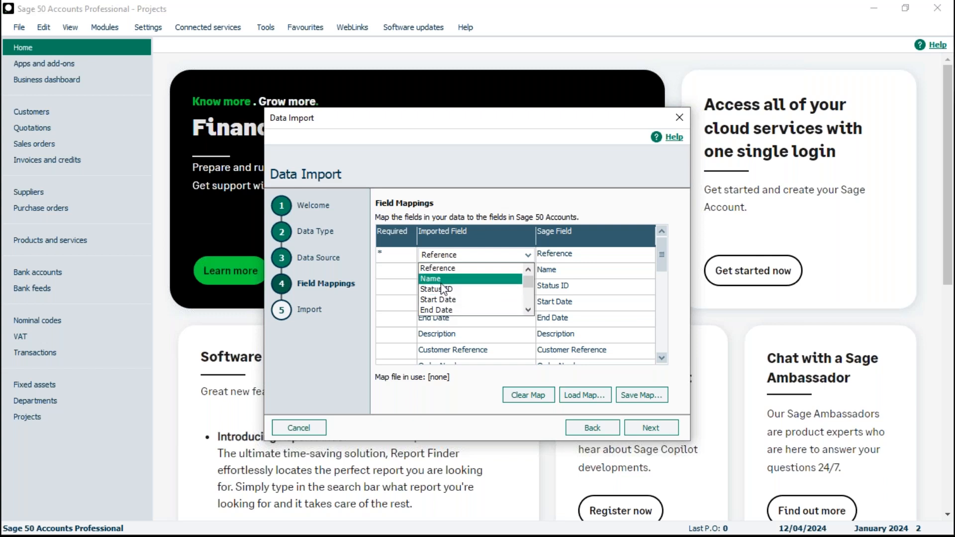
{"action": "left_click", "coordinate": [602, 428]}
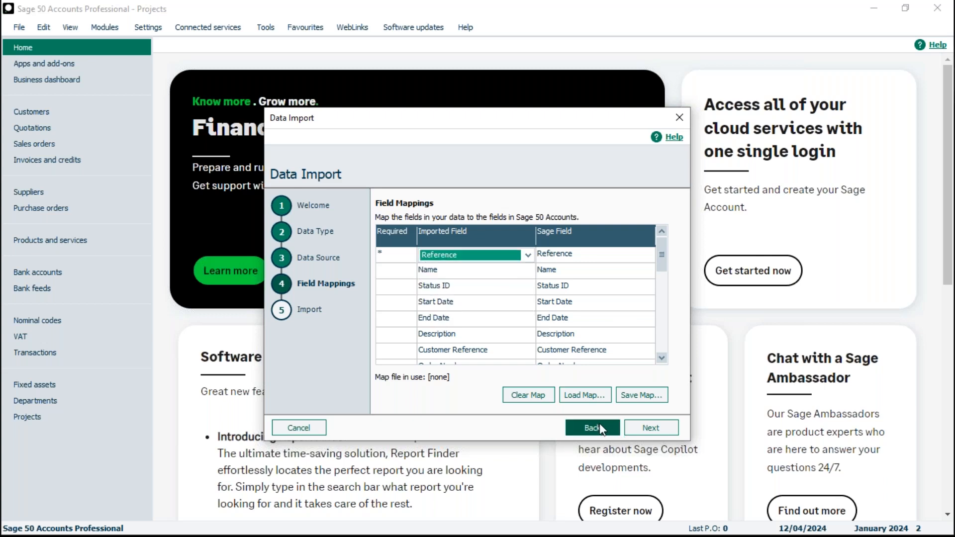
{"action": "left_click", "coordinate": [603, 428]}
{"action": "left_click", "coordinate": [381, 306]}
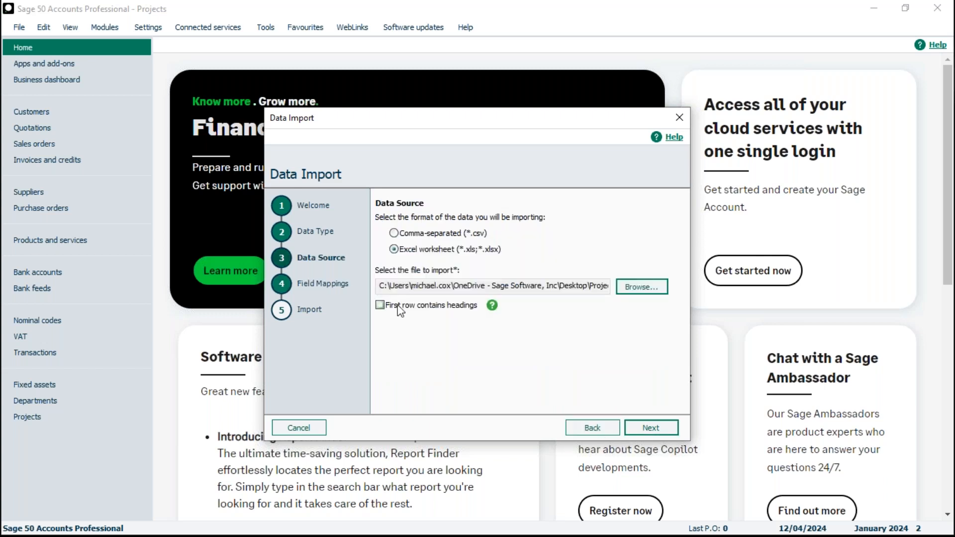
{"action": "left_click", "coordinate": [660, 433]}
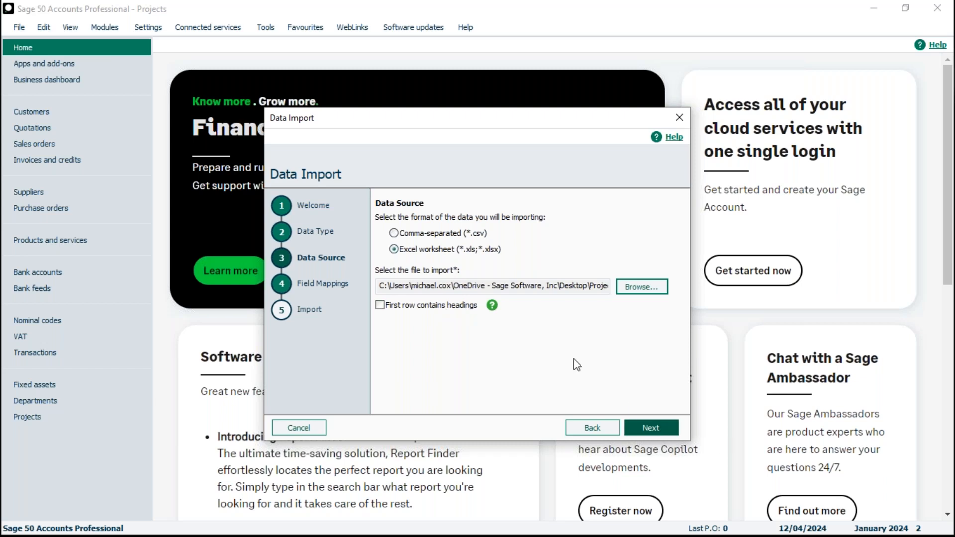
{"action": "left_click", "coordinate": [528, 255]}
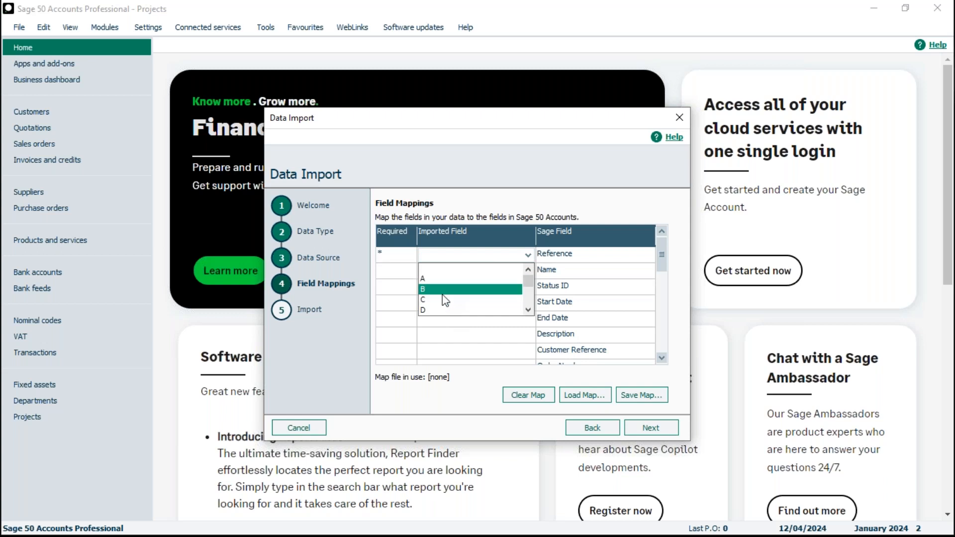
Step: Turn the first-row headings option back on for the import file and return to the field mappings
{"action": "left_click", "coordinate": [598, 427]}
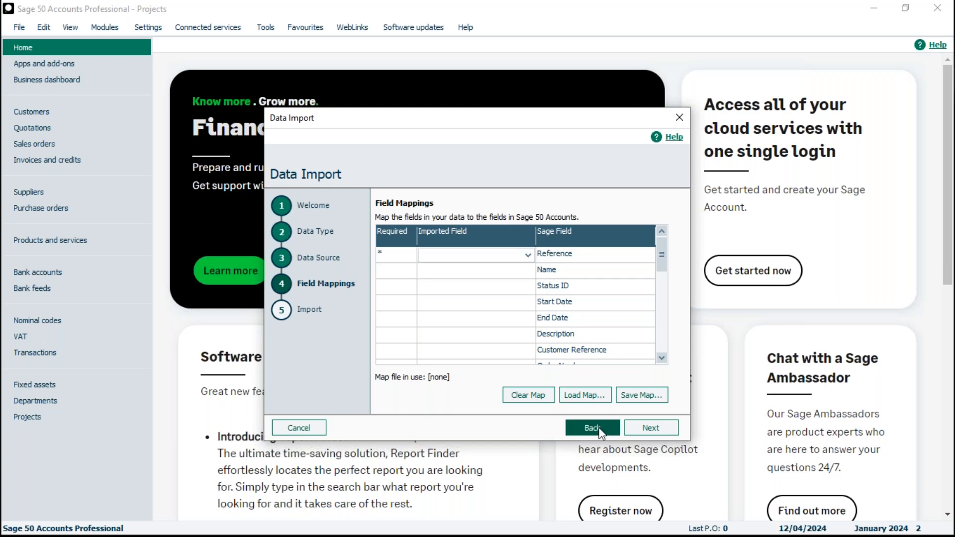
{"action": "left_click", "coordinate": [597, 429]}
{"action": "left_click", "coordinate": [381, 306]}
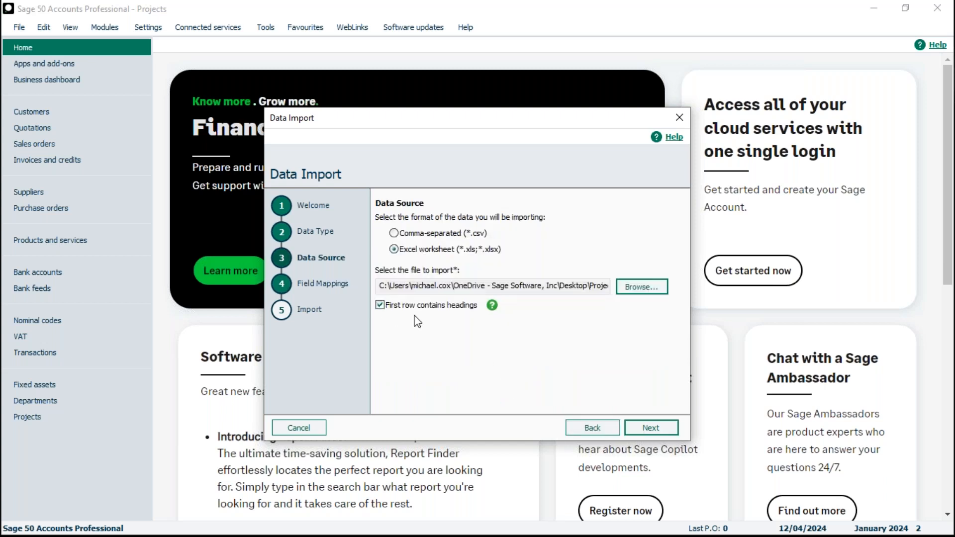
{"action": "left_click", "coordinate": [652, 427]}
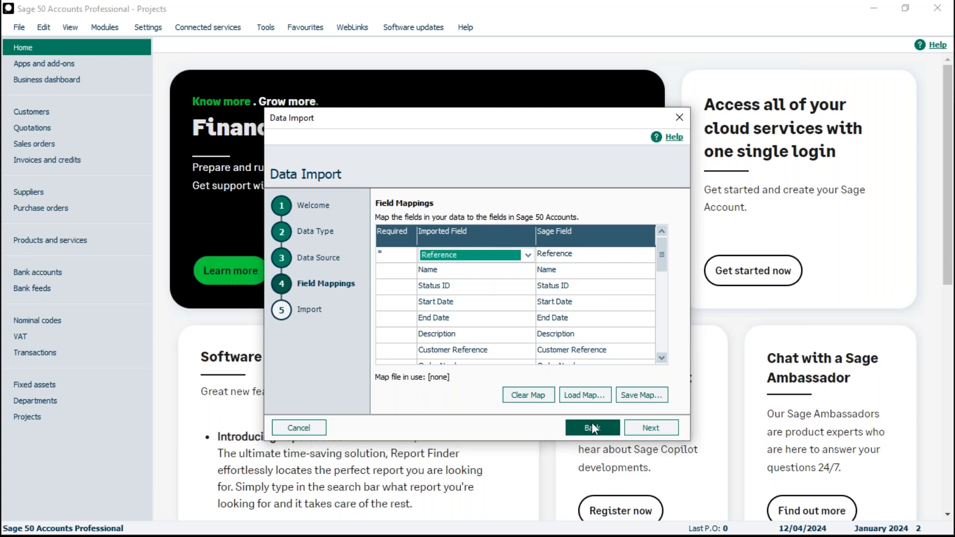
Step: Accept the field mappings, import the project records from the template, and close the import results
{"action": "left_click", "coordinate": [652, 429]}
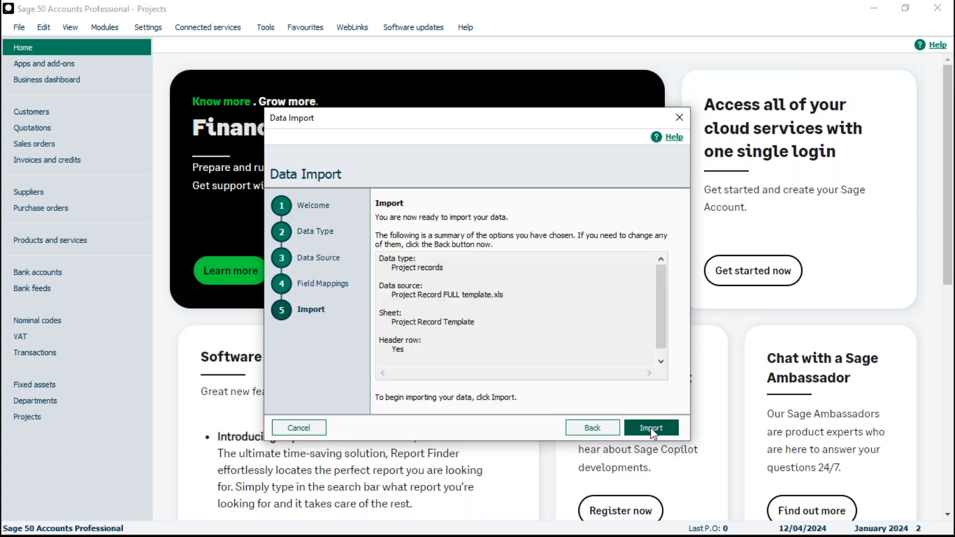
{"action": "left_click", "coordinate": [651, 429]}
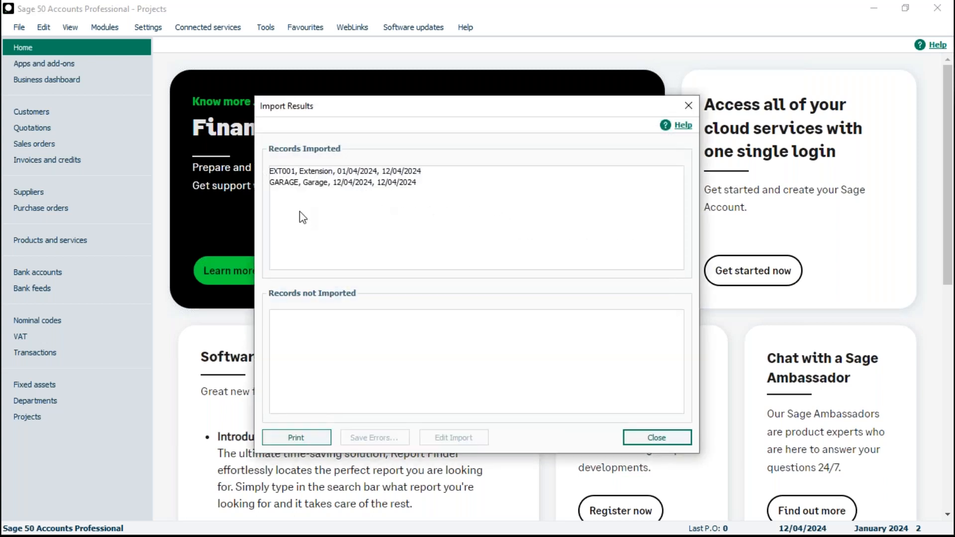
{"action": "left_click", "coordinate": [658, 439]}
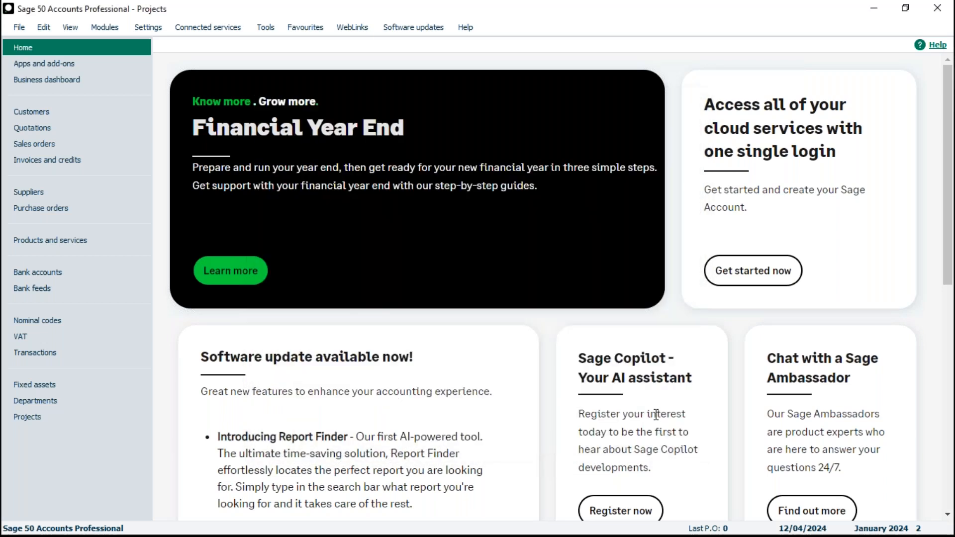
Step: Open the Projects list and select the imported EXT001 and GARAGE records together
{"action": "left_click", "coordinate": [46, 416]}
{"action": "left_click", "coordinate": [204, 164]}
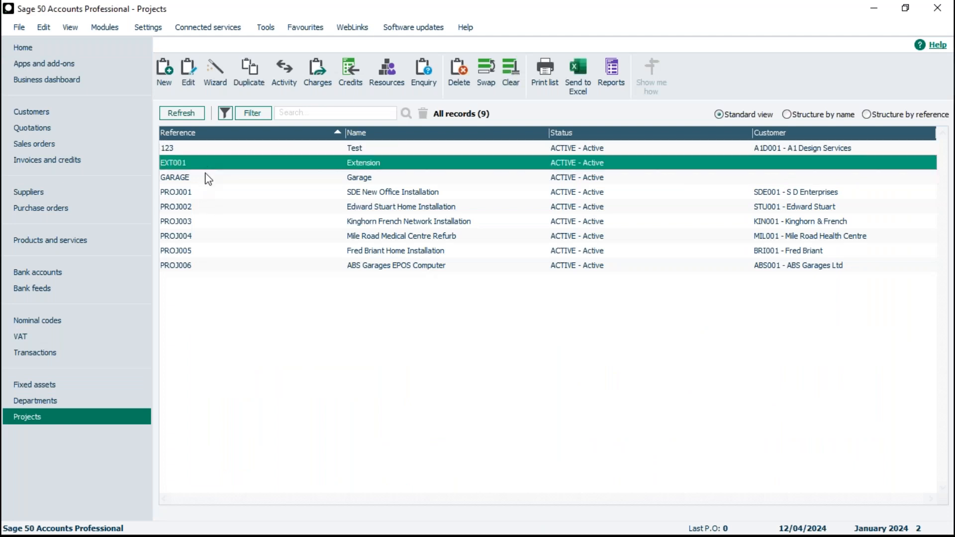
{"action": "left_click", "coordinate": [214, 179], "text": "shift"}
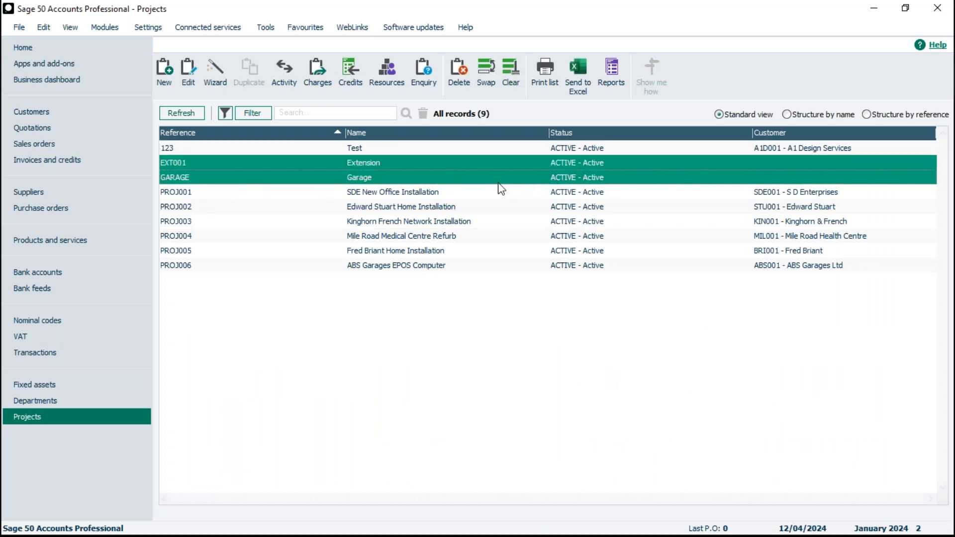